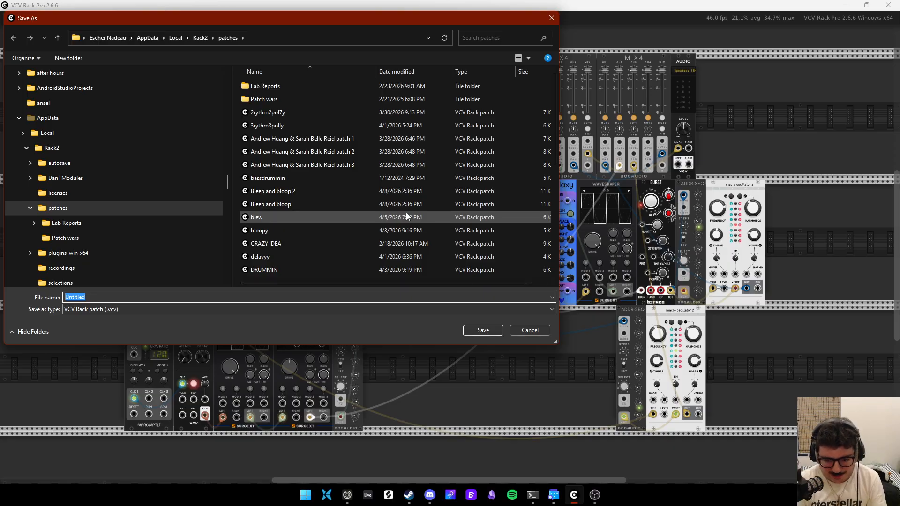
# Step: Save the current patch in the patches folder under the file name Crust beat
pyautogui.write('C')
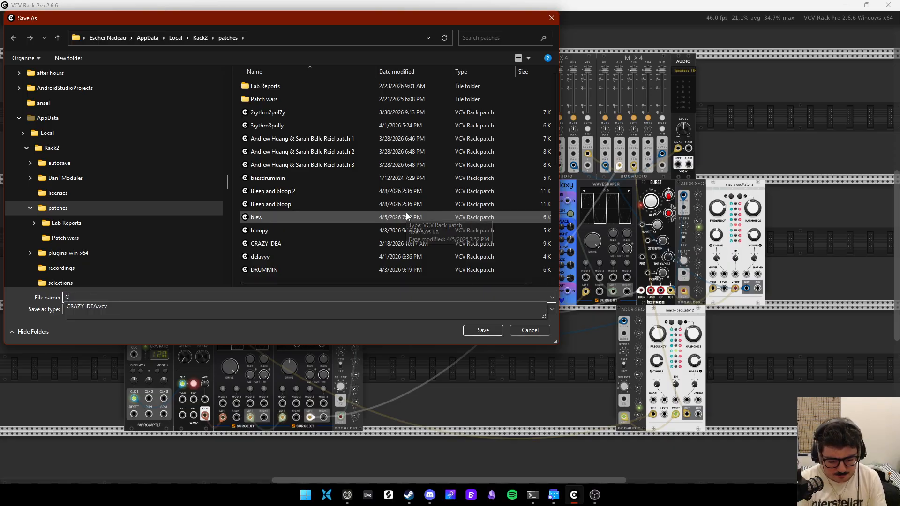
pyautogui.write('runch')
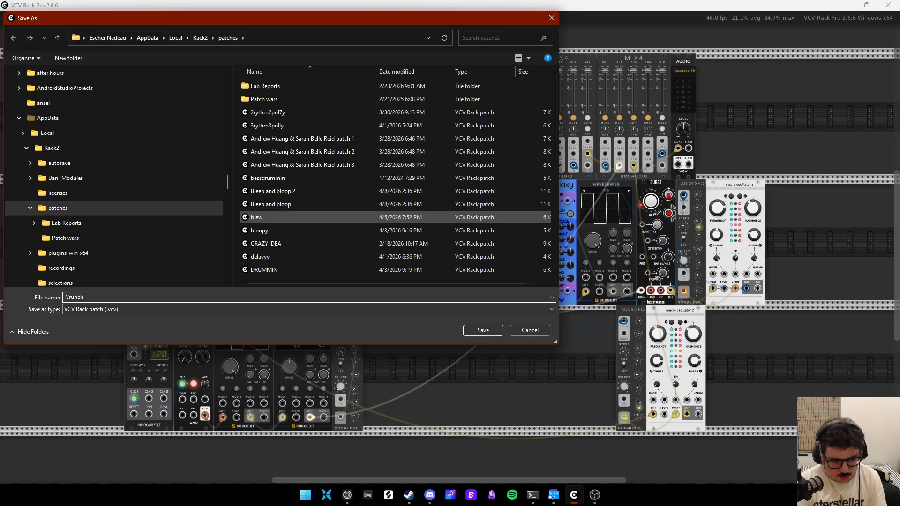
pyautogui.moveTo(395, 22); pyautogui.dragTo(628, 211)
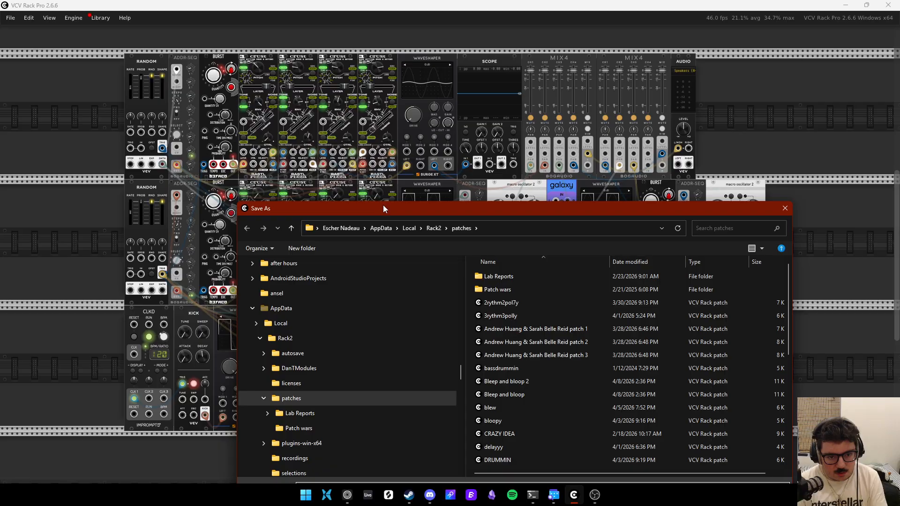
pyautogui.moveTo(384, 206); pyautogui.dragTo(327, 40)
pyautogui.write('Crust beat')
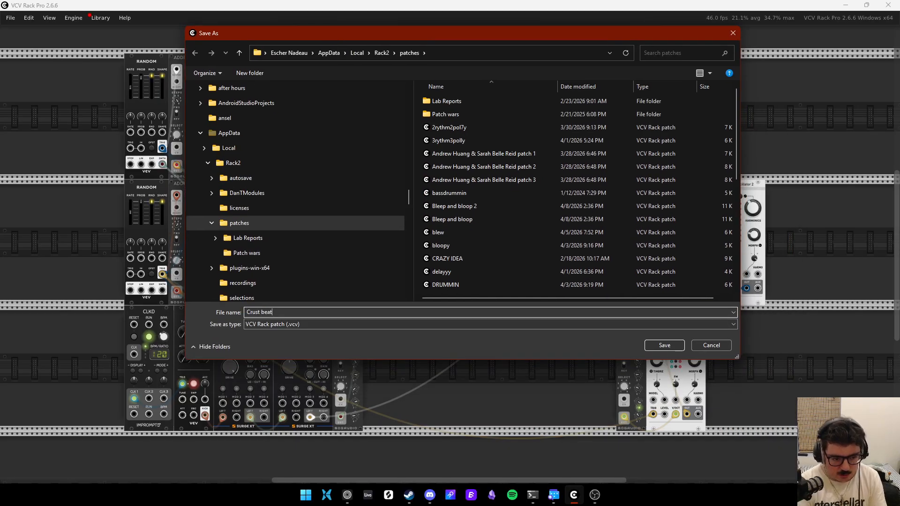
pyautogui.press('Return')
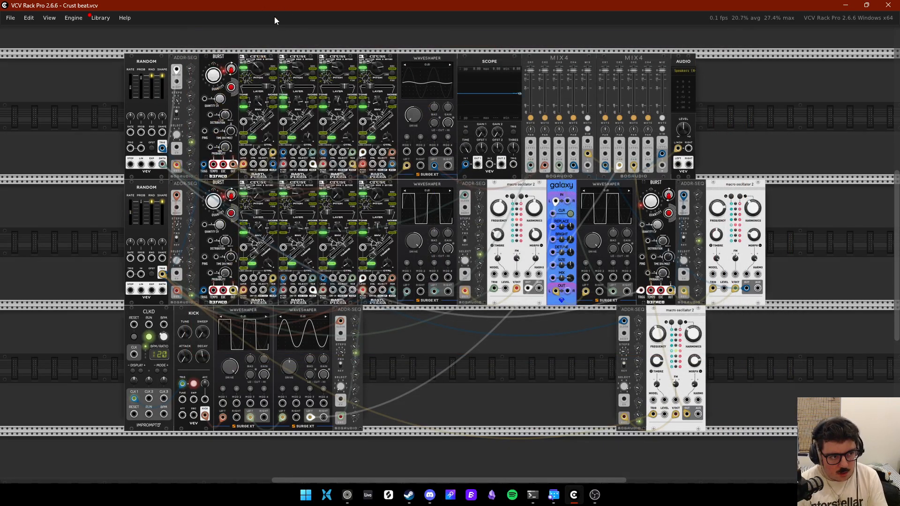
# Step: Create a new patch and delete all of the template modules except Scope and Audio
pyautogui.click(11, 18)
pyautogui.click(33, 26)
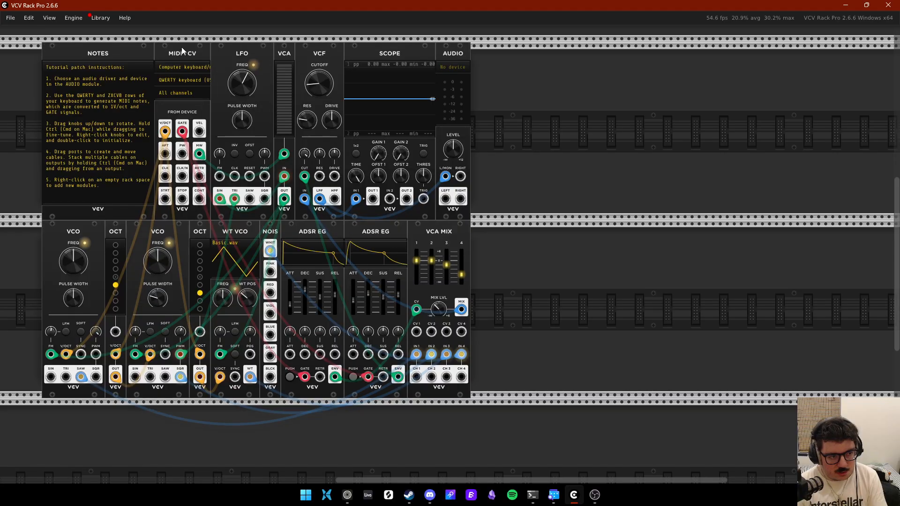
pyautogui.moveTo(605, 358); pyautogui.dragTo(2, 286)
pyautogui.press('Delete')
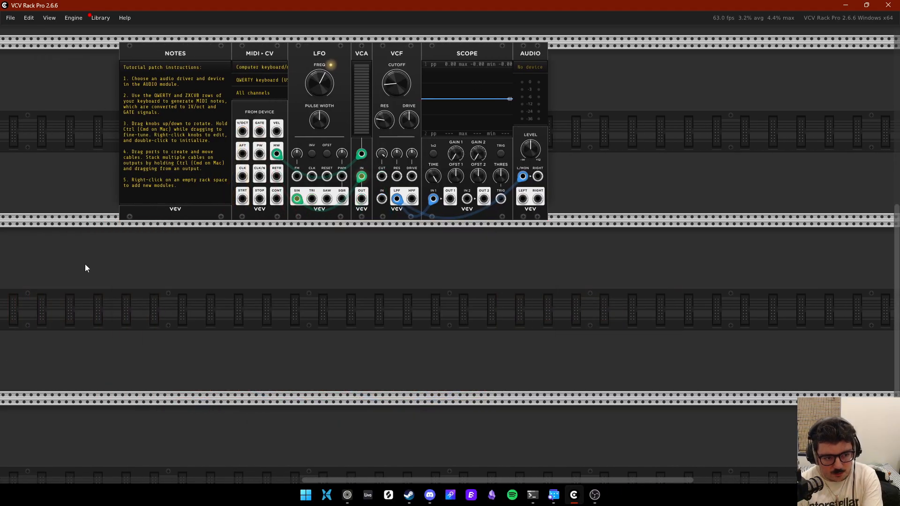
pyautogui.moveTo(85, 256); pyautogui.dragTo(396, 174)
pyautogui.press('Delete')
# Step: Search the module browser for "crust" and place the Bastl Pizza Crust module directly beside the Scope
pyautogui.rightClick(393, 237)
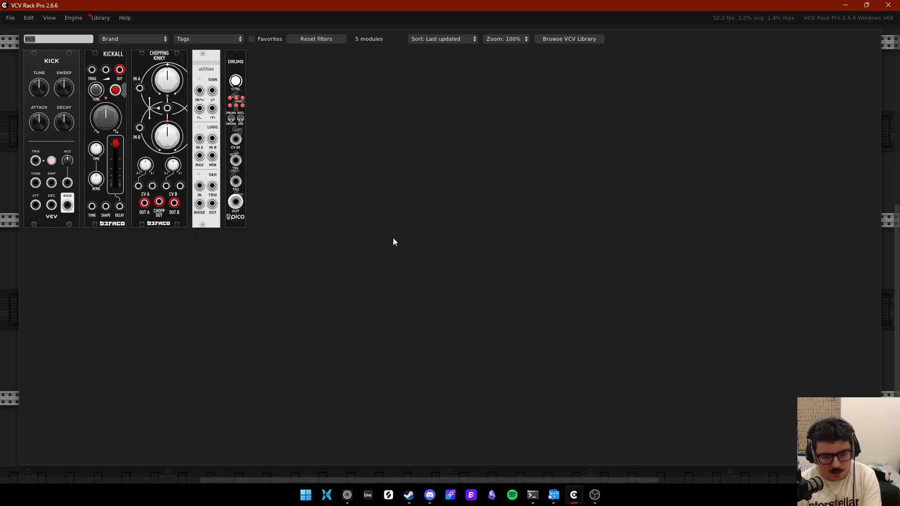
pyautogui.write('crust')
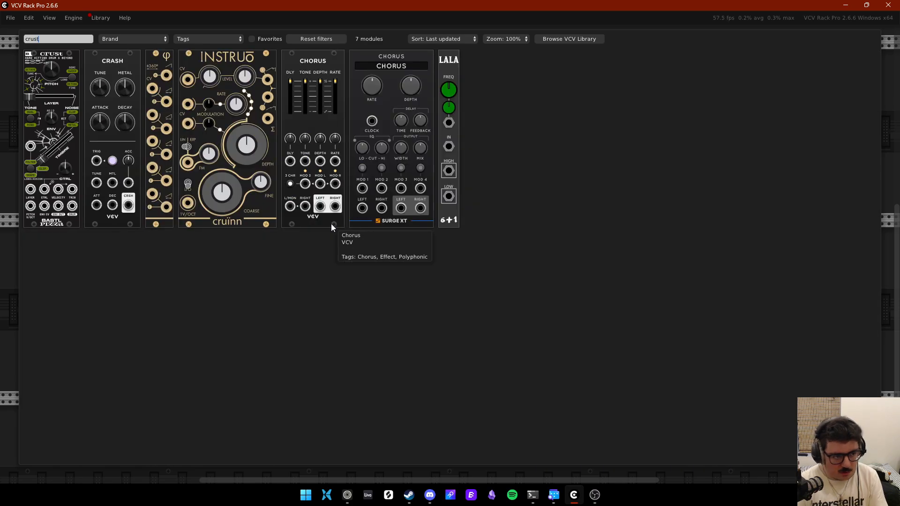
pyautogui.click(58, 132)
pyautogui.moveTo(402, 363); pyautogui.dragTo(402, 184)
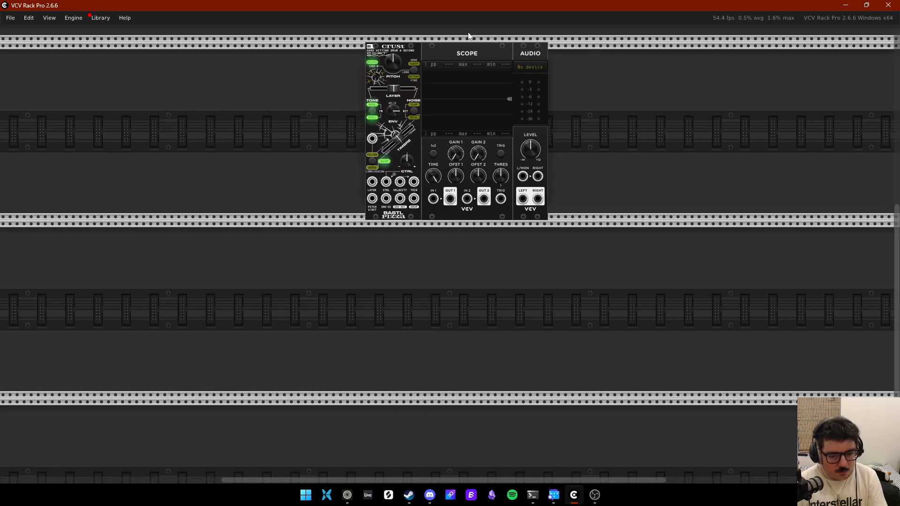
# Step: Delete the Scope module between Crust and Audio
pyautogui.scroll(5, 469, 37)
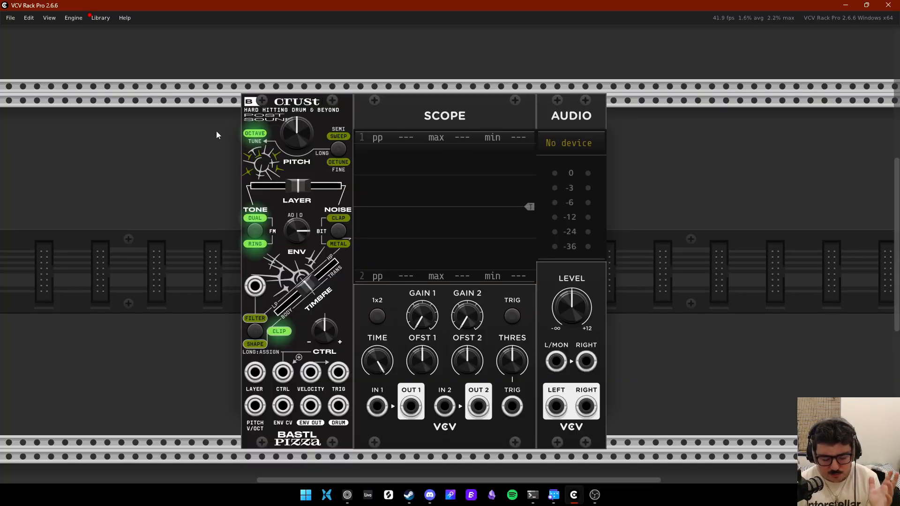
pyautogui.moveTo(195, 144); pyautogui.dragTo(268, 160)
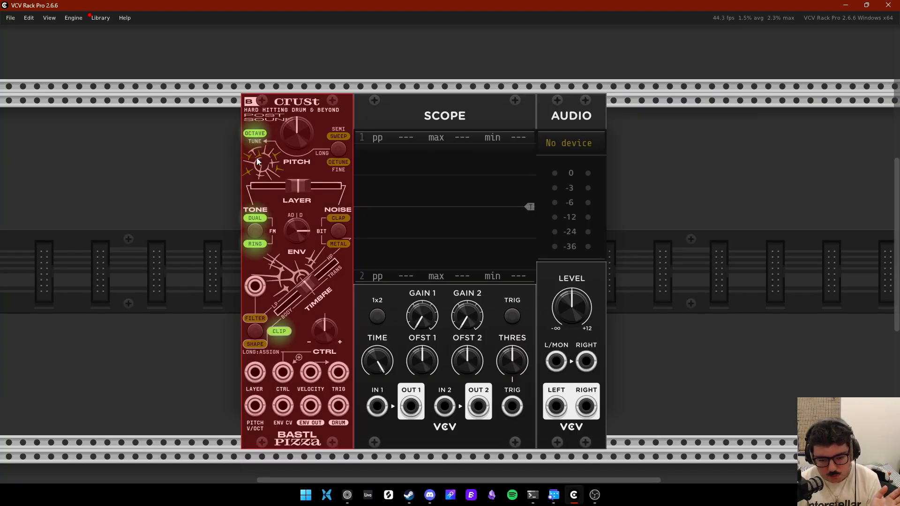
pyautogui.click(181, 180)
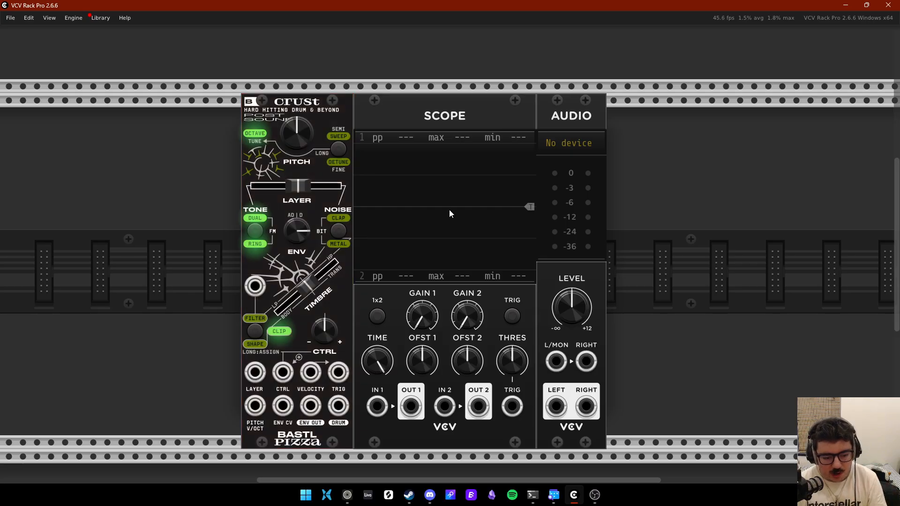
pyautogui.press('Delete')
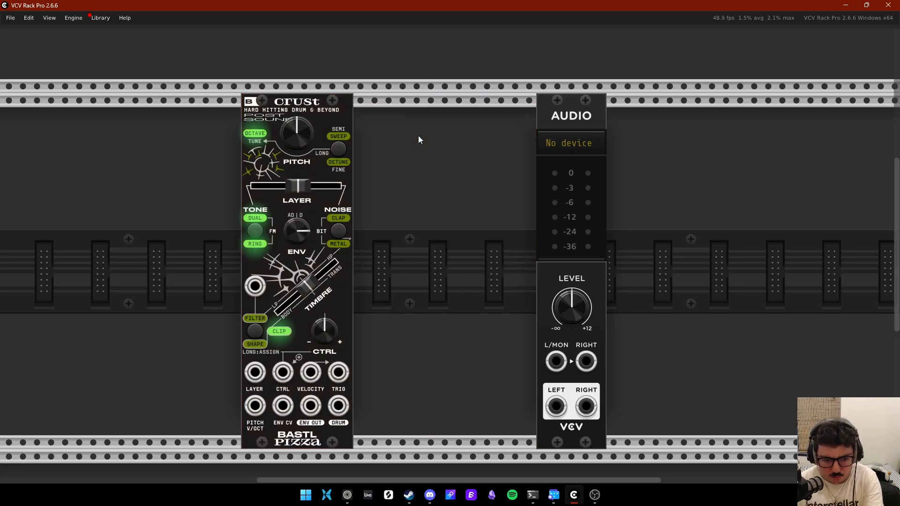
# Step: Add the Impromptu CLKD module before Crust, found by searching "clock", and patch its CLK 1 output to Crust's trigger input
pyautogui.rightClick(418, 137)
pyautogui.write('clock')
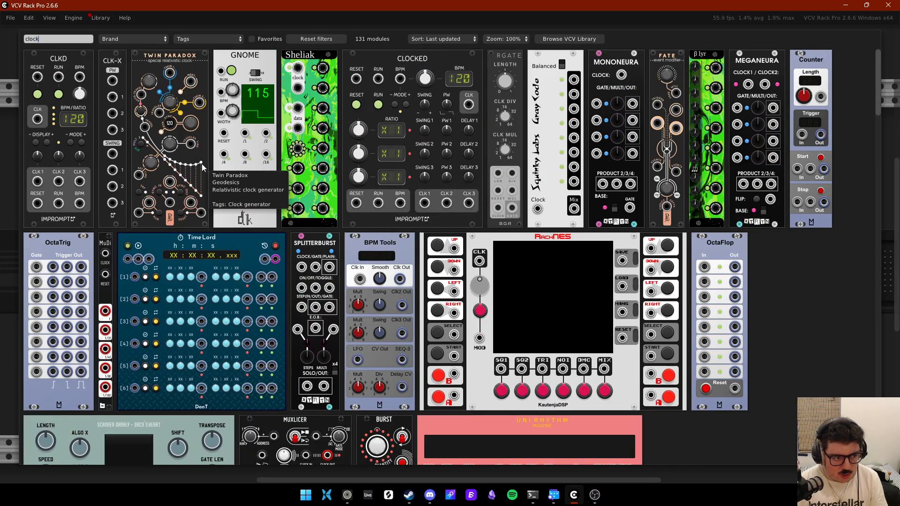
pyautogui.click(59, 140)
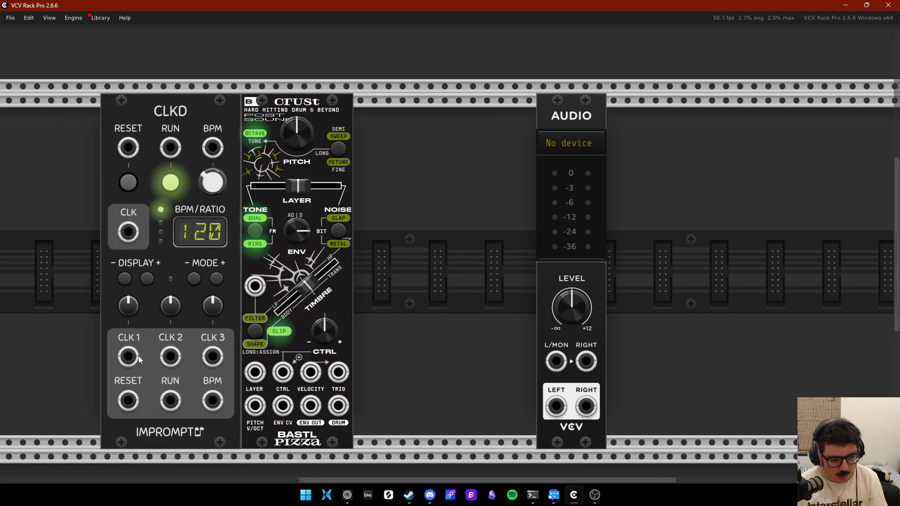
pyautogui.moveTo(129, 356); pyautogui.dragTo(338, 372)
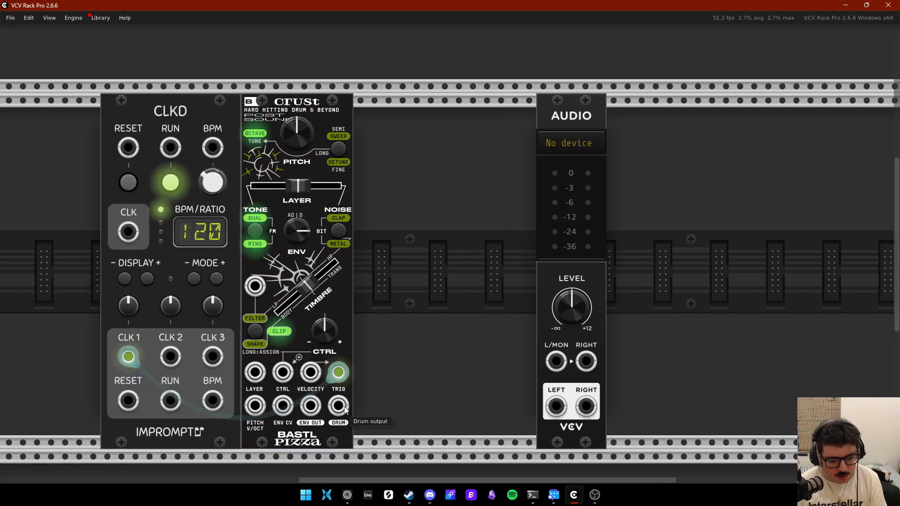
# Step: Patch Crust's drum output to the Audio module's L/MON input and set the audio device to Speakers (8- FiiO K5 Pro)
pyautogui.moveTo(338, 406); pyautogui.dragTo(556, 362)
pyautogui.click(583, 142)
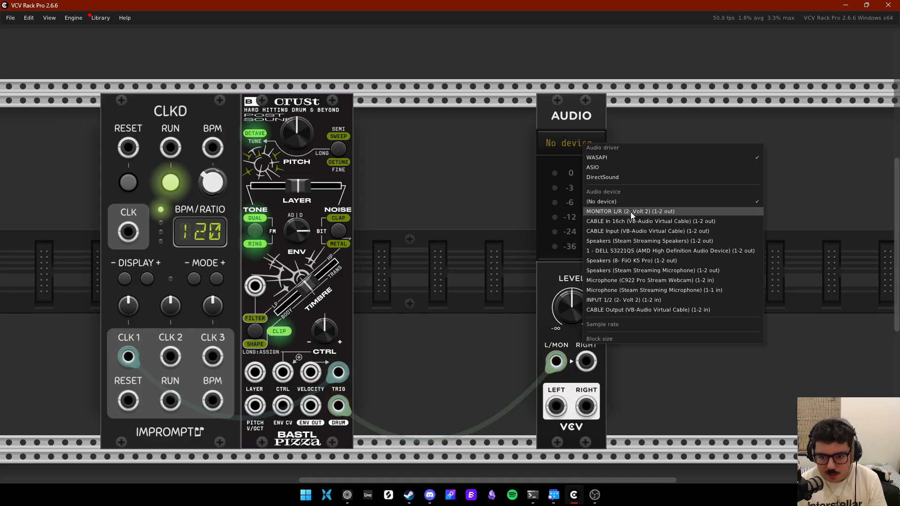
pyautogui.click(643, 260)
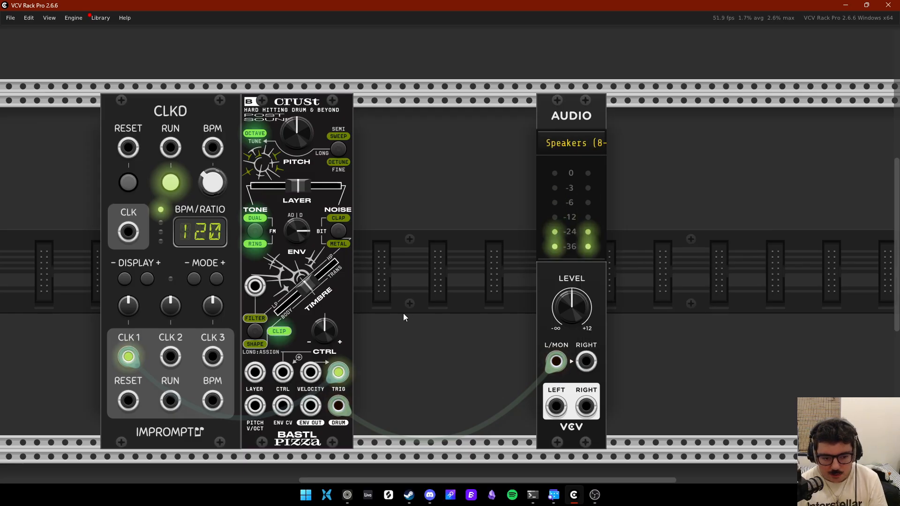
# Step: Select the Crust module and randomize its parameters several times to audition different drum sounds
pyautogui.moveTo(450, 217); pyautogui.dragTo(331, 276)
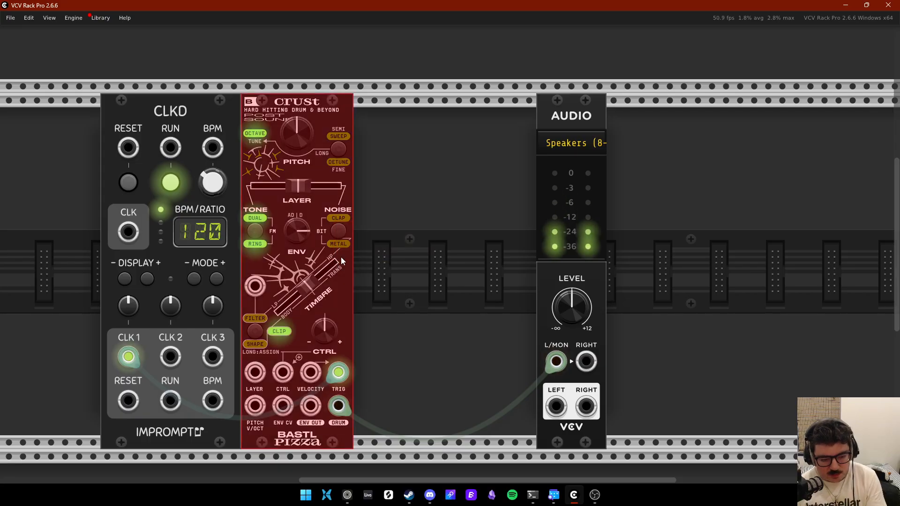
pyautogui.hotkey('ctrl', 'r')
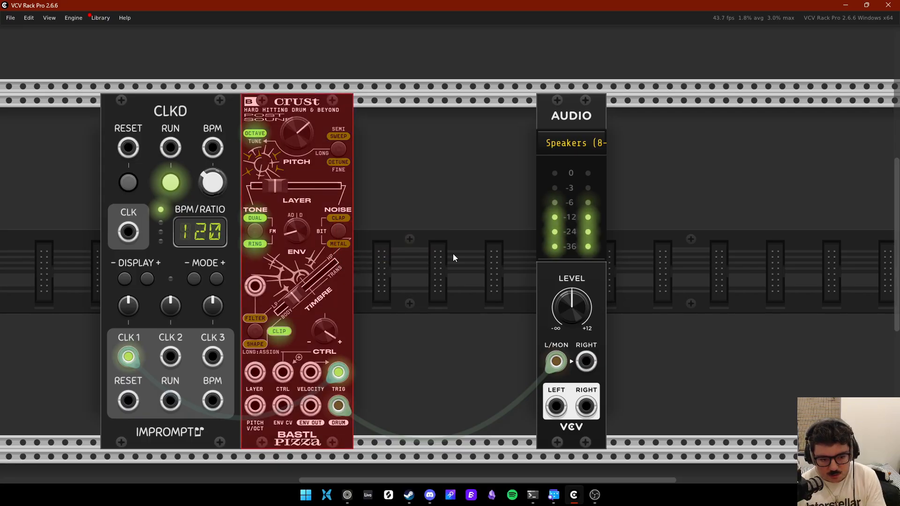
pyautogui.hotkey('ctrl', 'r')
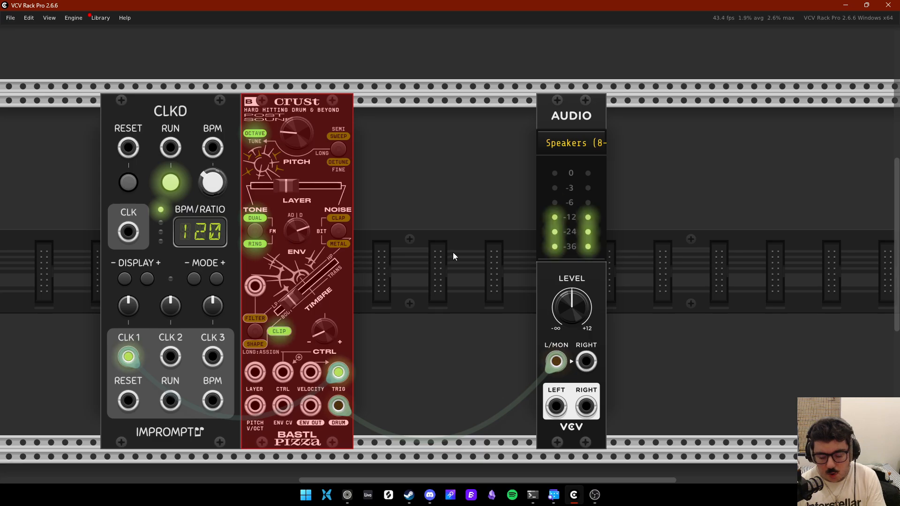
pyautogui.hotkey('ctrl', 'r')
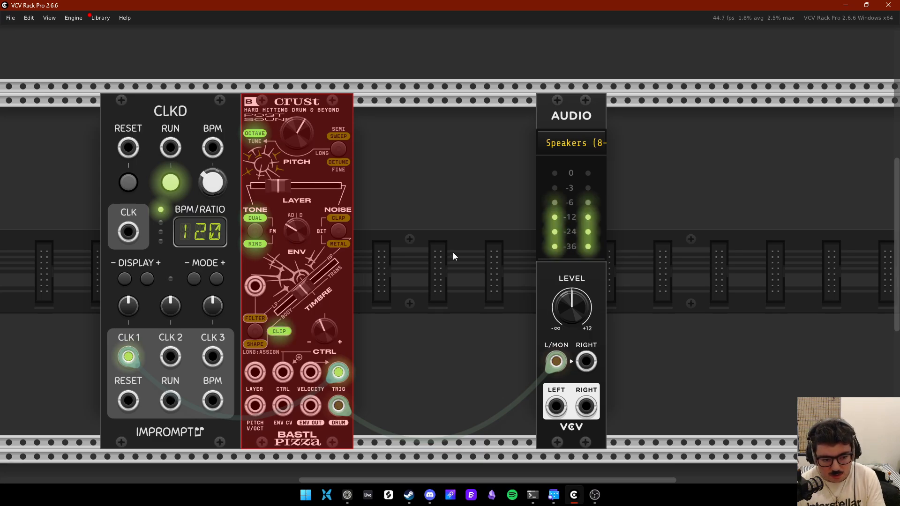
pyautogui.hotkey('ctrl', 'r')
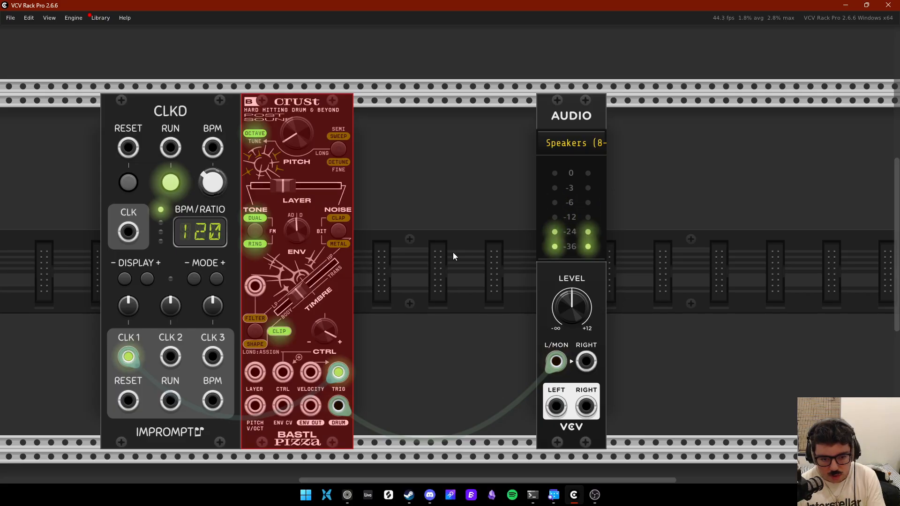
# Step: Move the Audio module farther away from Crust and duplicate Crust into the gap beside the original
pyautogui.moveTo(588, 129); pyautogui.dragTo(715, 128)
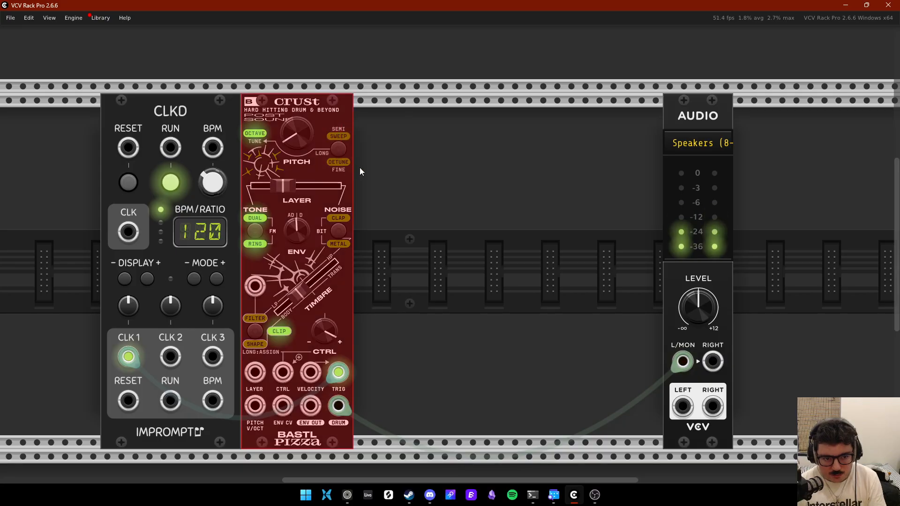
pyautogui.hotkey('ctrl', 'd')
pyautogui.click(493, 200)
# Step: Feed Audio from the second Crust's drum output, patch the first Crust's drum output to the second's Layer input, and trigger the second from CLK 1
pyautogui.moveTo(338, 406); pyautogui.dragTo(451, 404)
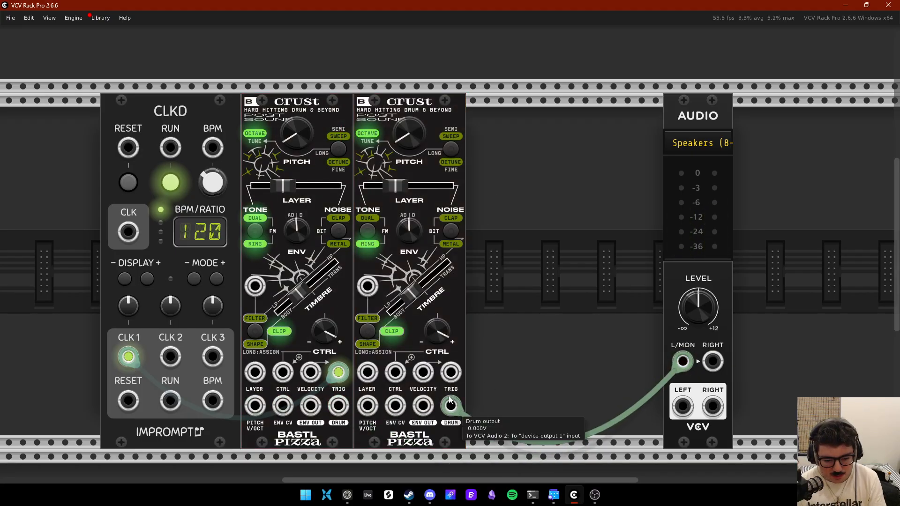
pyautogui.moveTo(338, 406); pyautogui.dragTo(368, 372)
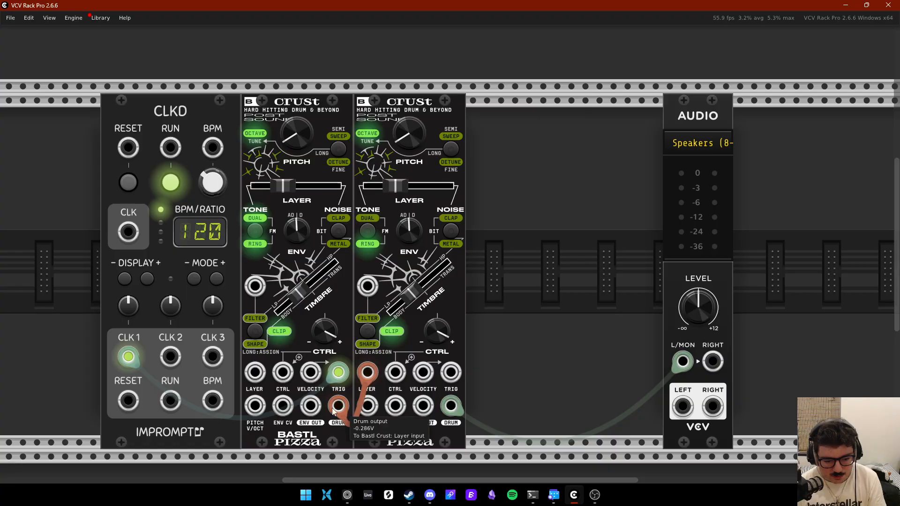
pyautogui.moveTo(131, 357); pyautogui.dragTo(462, 371)
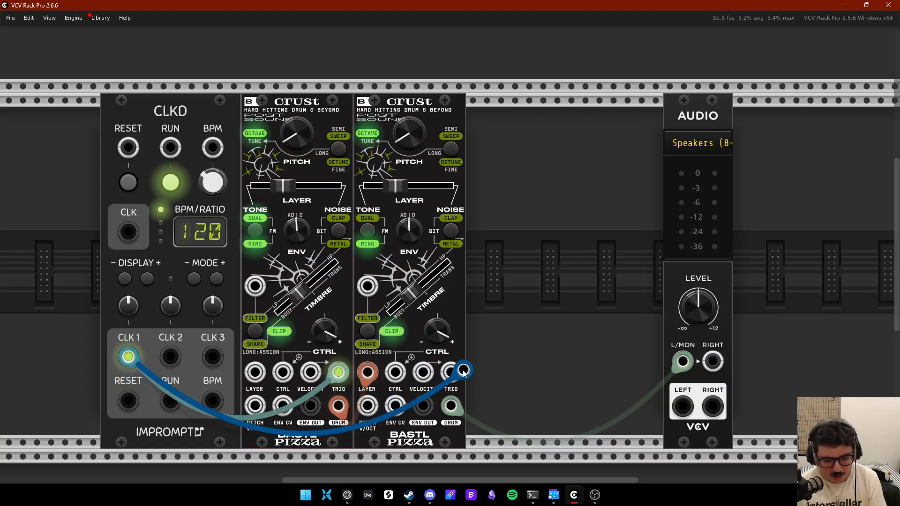
# Step: Randomize both Crust modules together and place a duplicate of the pair directly after them, before the Audio module
pyautogui.moveTo(531, 322); pyautogui.dragTo(315, 282)
pyautogui.hotkey('ctrl', 'r')
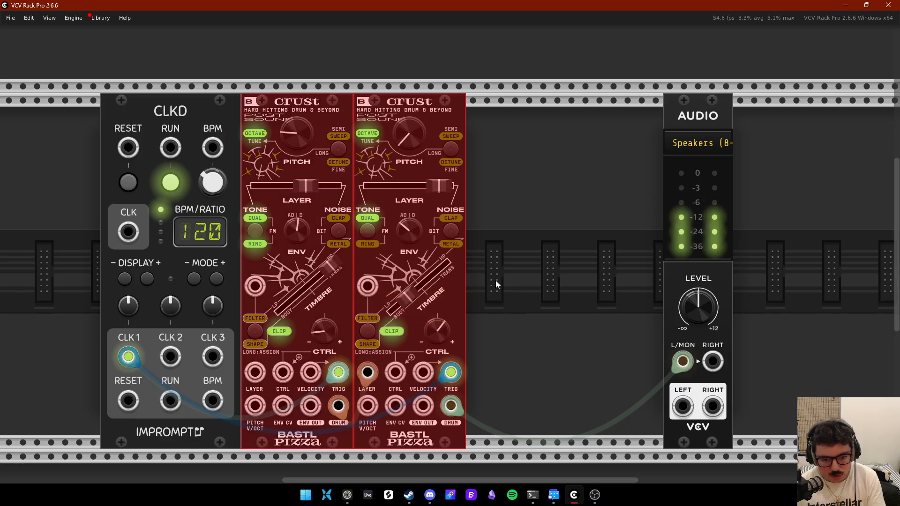
pyautogui.hotkey('ctrl', 'd')
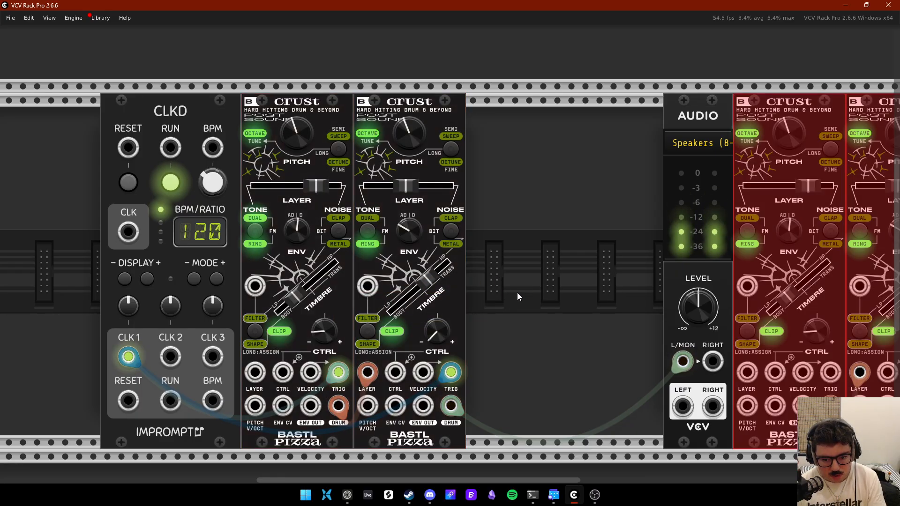
pyautogui.scroll(-2, 631, 297)
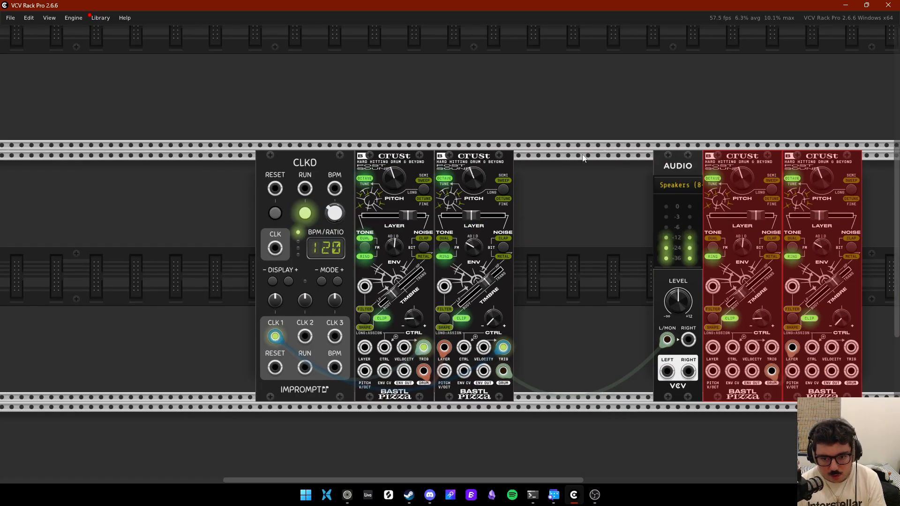
pyautogui.moveTo(677, 174); pyautogui.dragTo(649, 173)
pyautogui.click(818, 315)
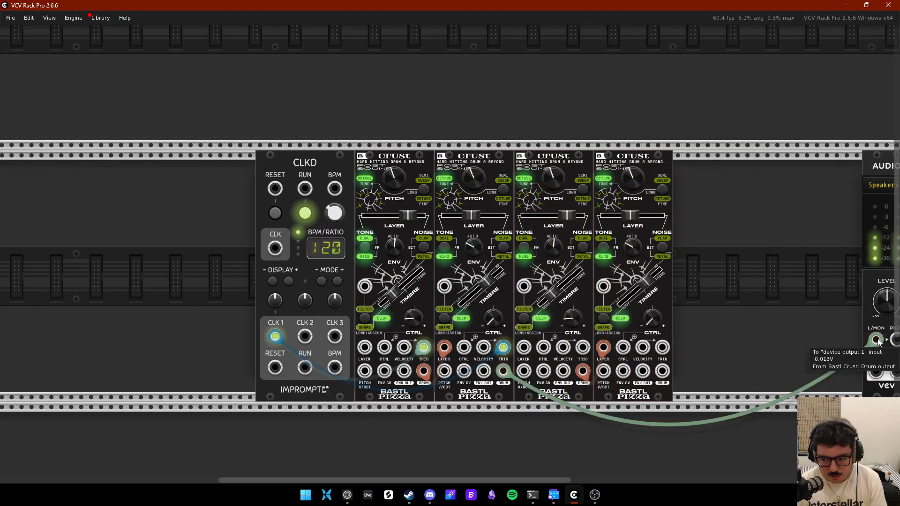
# Step: Patch the second Crust's drum output to the third's Layer input, the fourth's drum output to Audio L/MON, and CLK 1 to the new triggers
pyautogui.moveTo(877, 341); pyautogui.dragTo(523, 349)
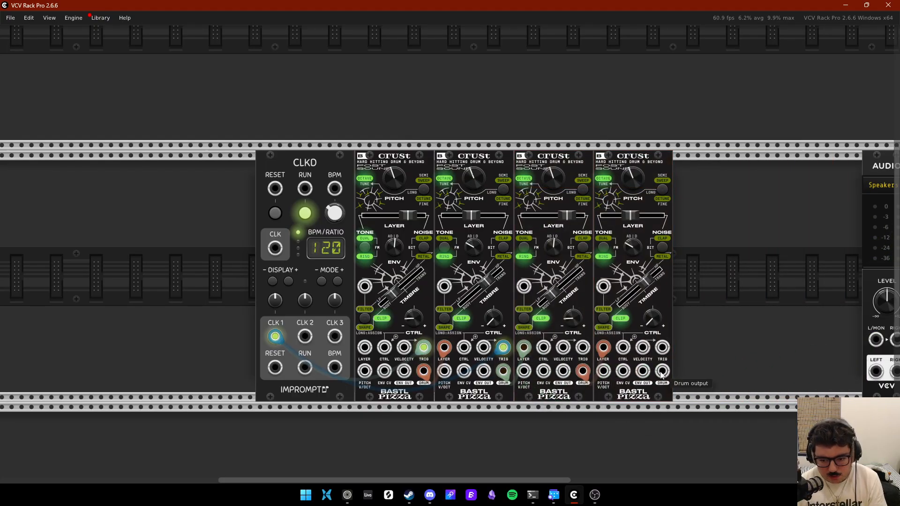
pyautogui.moveTo(662, 374); pyautogui.dragTo(790, 347)
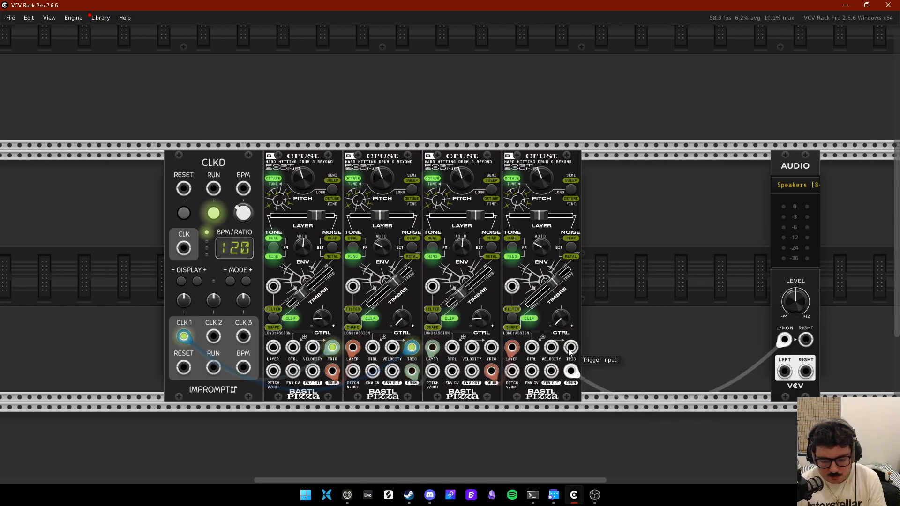
pyautogui.moveTo(570, 347); pyautogui.dragTo(184, 336)
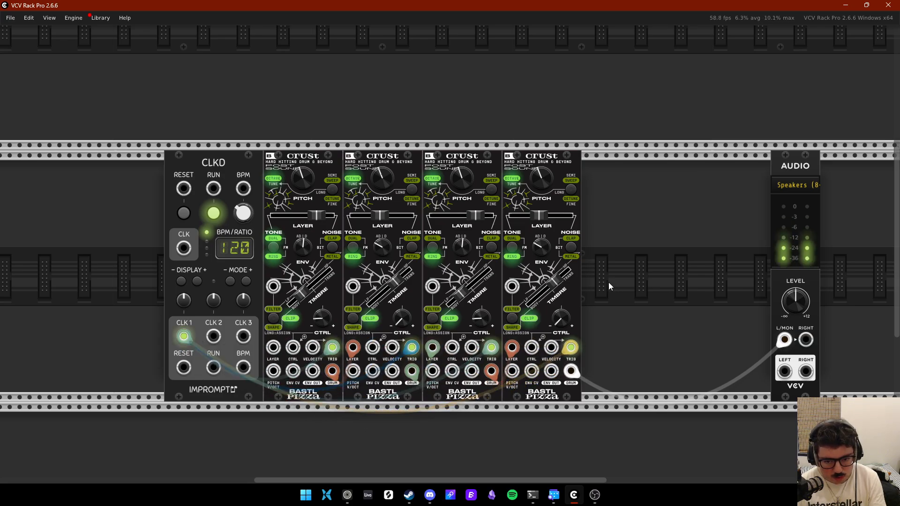
# Step: Select all four Crust modules together and randomize their settings repeatedly to try different drum sounds
pyautogui.moveTo(608, 283); pyautogui.dragTo(274, 276)
pyautogui.hotkey('ctrl', 'r')
pyautogui.hotkey('ctrl', 'r')
pyautogui.hotkey('ctrl', 'r')
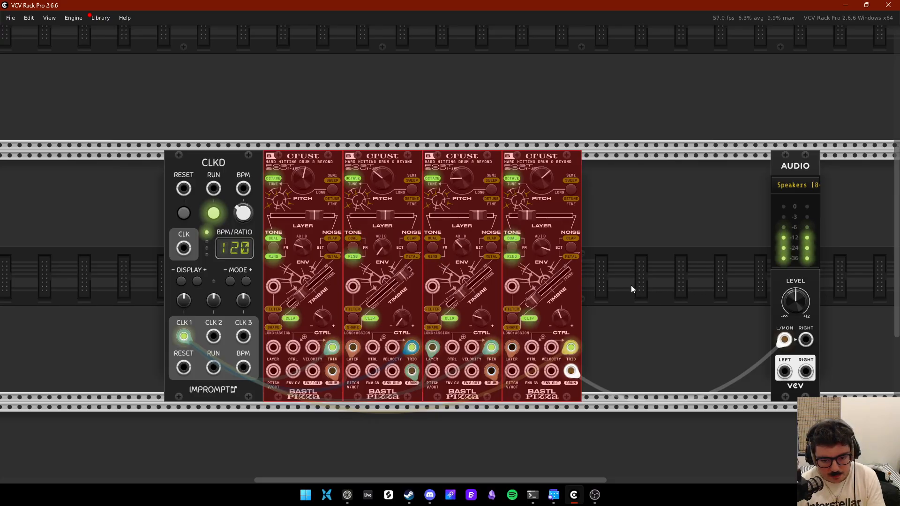
pyautogui.hotkey('ctrl', 'r')
pyautogui.click(629, 285)
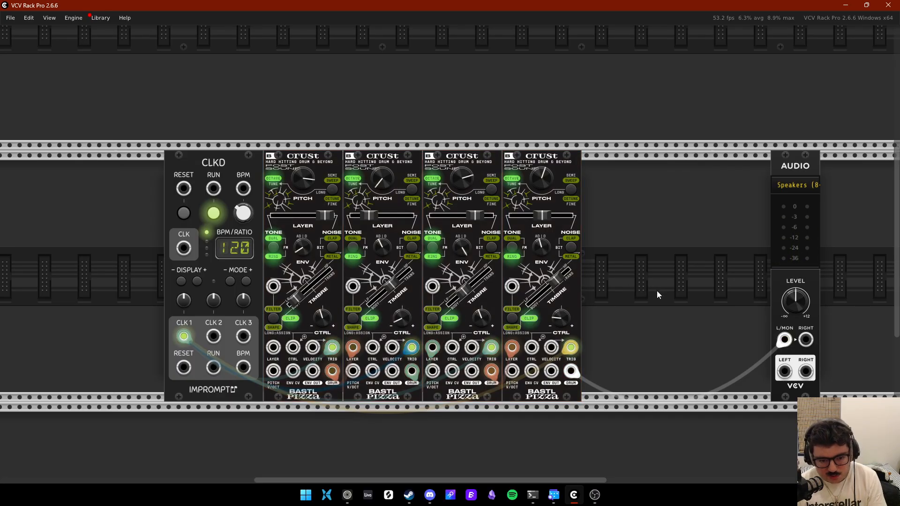
pyautogui.moveTo(658, 292); pyautogui.dragTo(330, 286)
pyautogui.hotkey('ctrl', 'r')
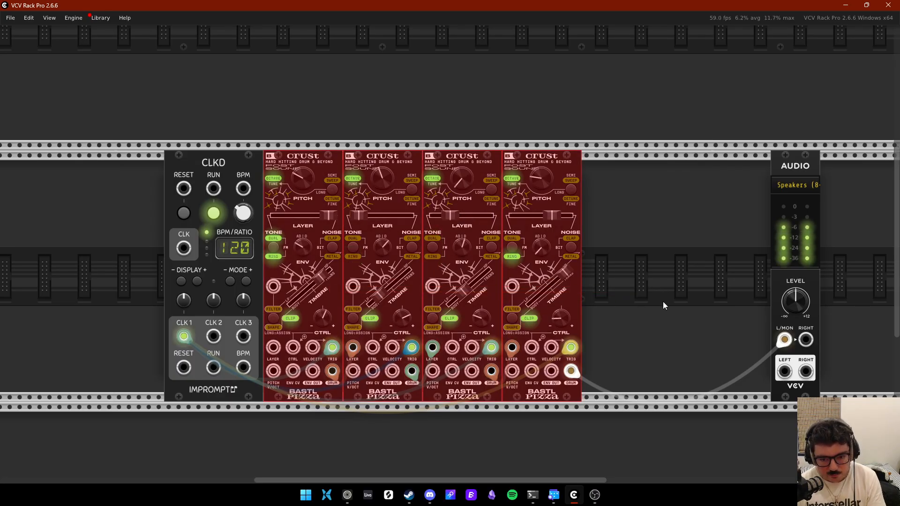
# Step: Delete the four Crust modules and open the recent patch Crust beat, discarding the unsaved patch
pyautogui.moveTo(663, 302); pyautogui.dragTo(349, 298)
pyautogui.press('Delete')
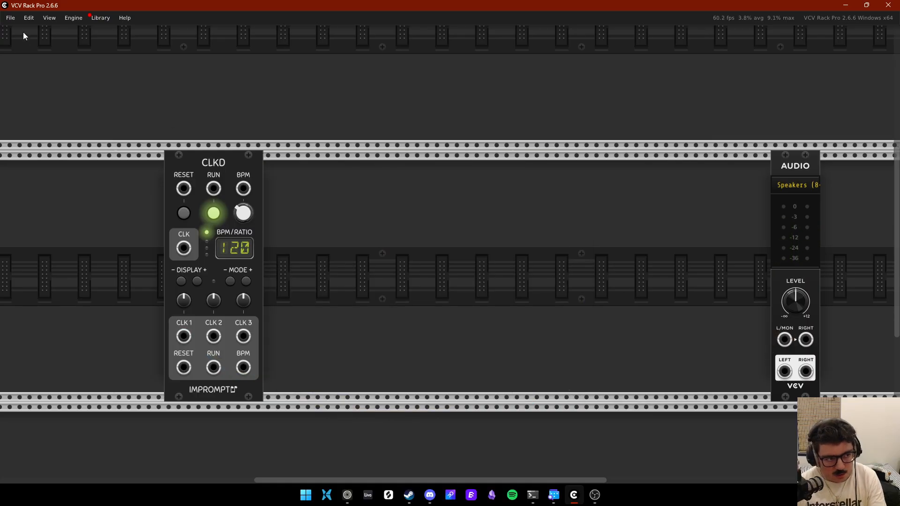
pyautogui.click(8, 18)
pyautogui.click(87, 48)
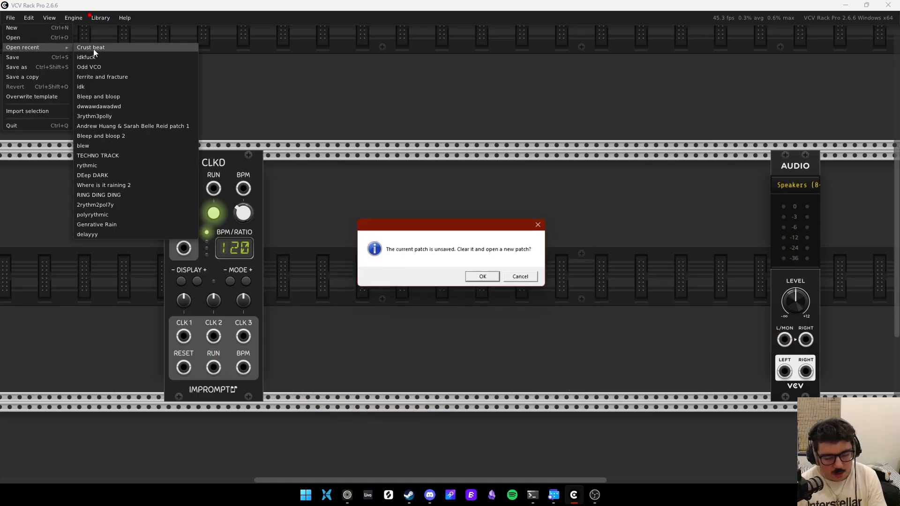
pyautogui.click(469, 276)
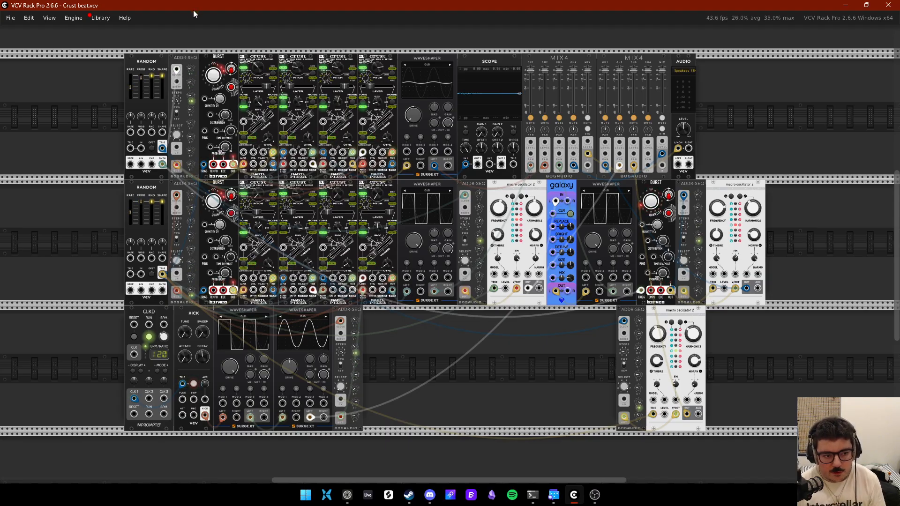
# Step: Examine the Random, ADDR-SEQ and Burst modules that drive the upper and lower Crust rows
pyautogui.scroll(5, 195, 12)
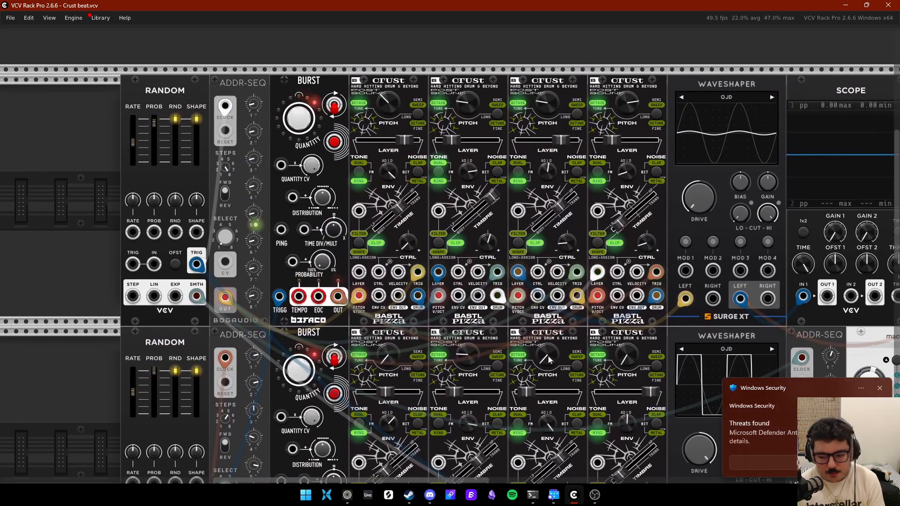
pyautogui.click(211, 132)
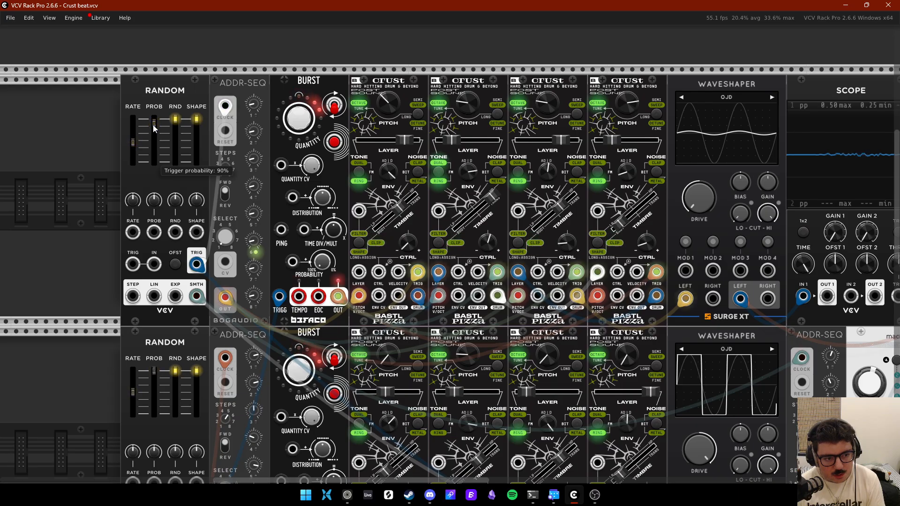
pyautogui.scroll(-5, 153, 125)
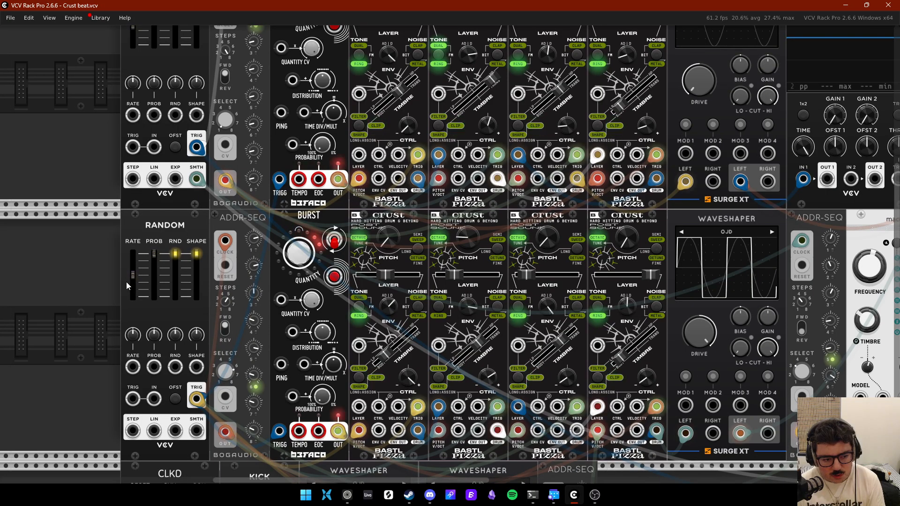
pyautogui.scroll(3, 309, 220)
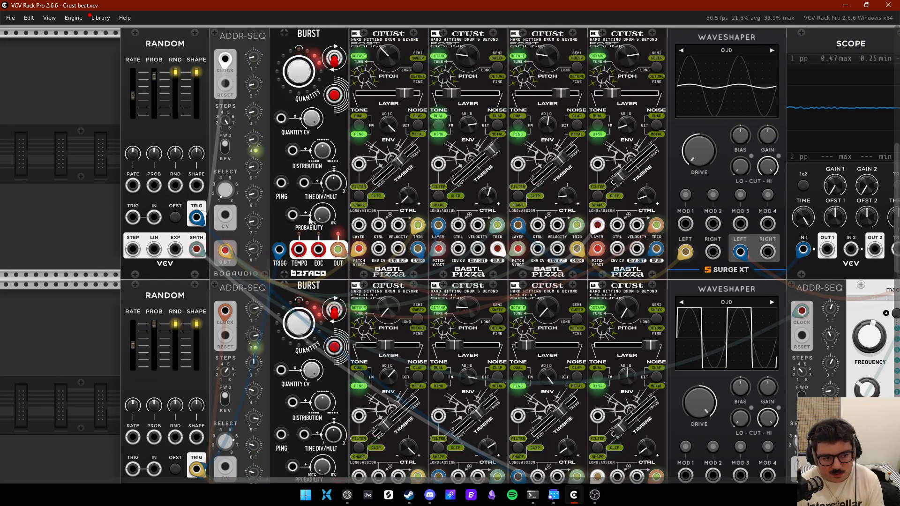
pyautogui.scroll(5, 309, 221)
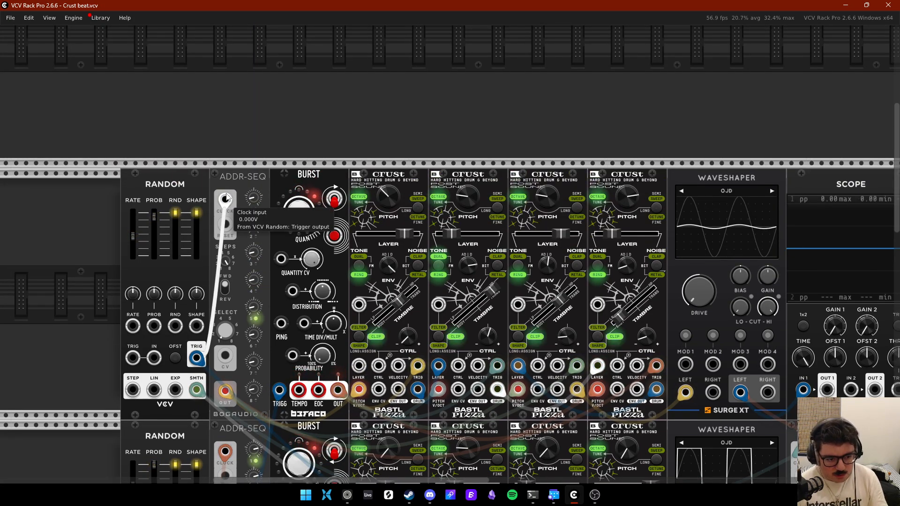
pyautogui.scroll(-5, 227, 199)
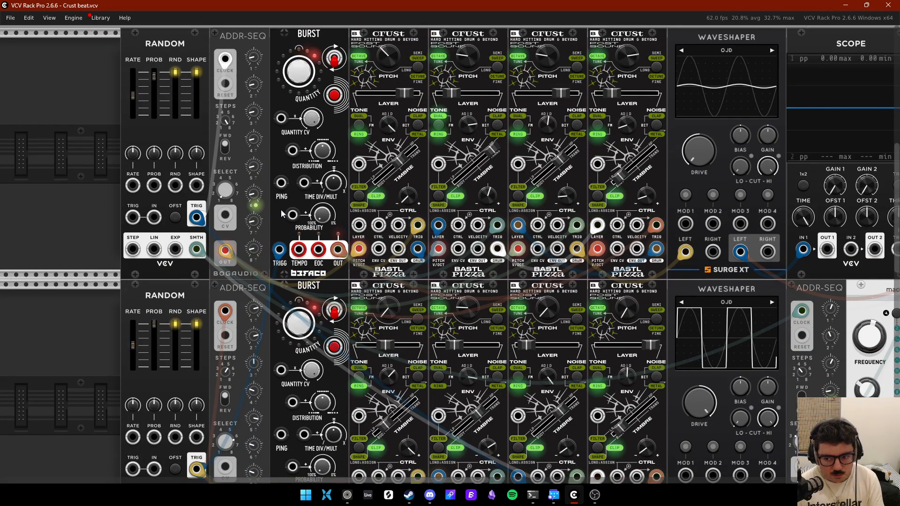
pyautogui.scroll(-3, 282, 214)
# Step: Examine the upper ADDR-SEQ module and trace its output to the first Crust's Pitch V/Oct input
pyautogui.moveTo(134, 173); pyautogui.dragTo(579, 321)
pyautogui.click(561, 79)
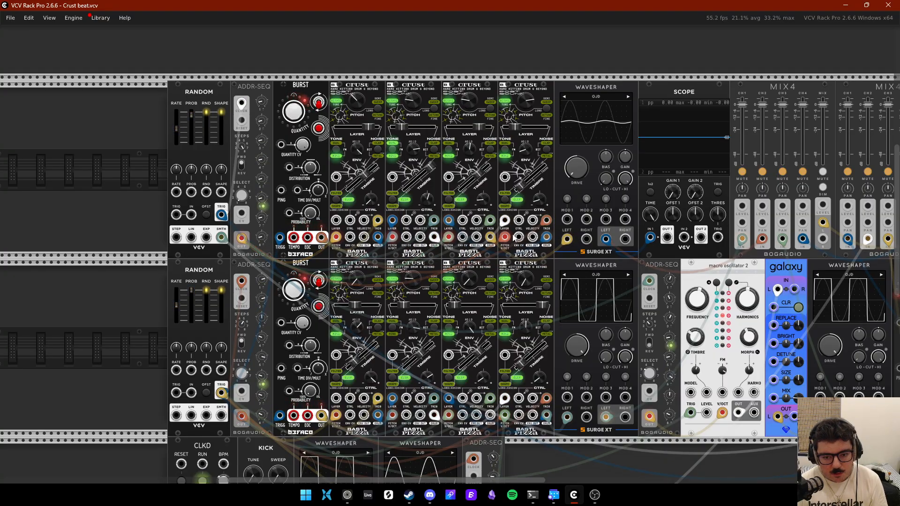
pyautogui.moveTo(252, 51); pyautogui.dragTo(249, 204)
pyautogui.click(257, 76)
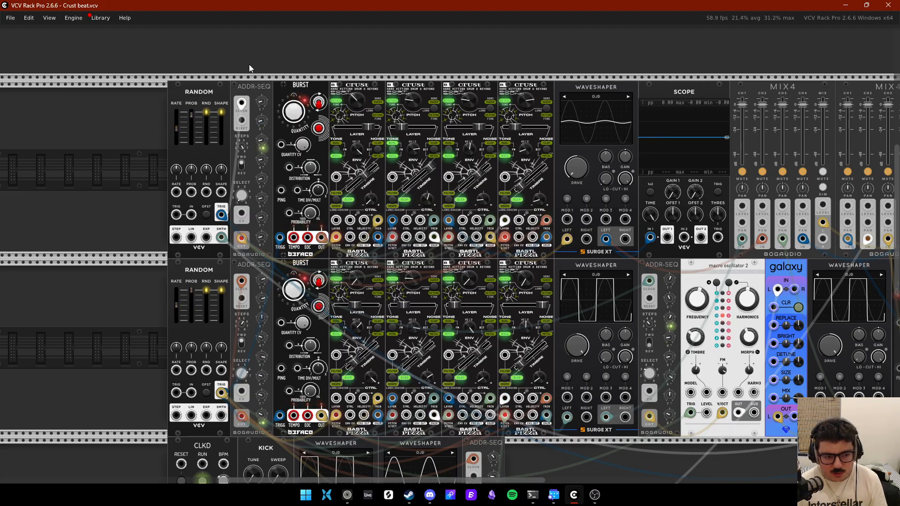
pyautogui.moveTo(334, 239); pyautogui.dragTo(252, 242)
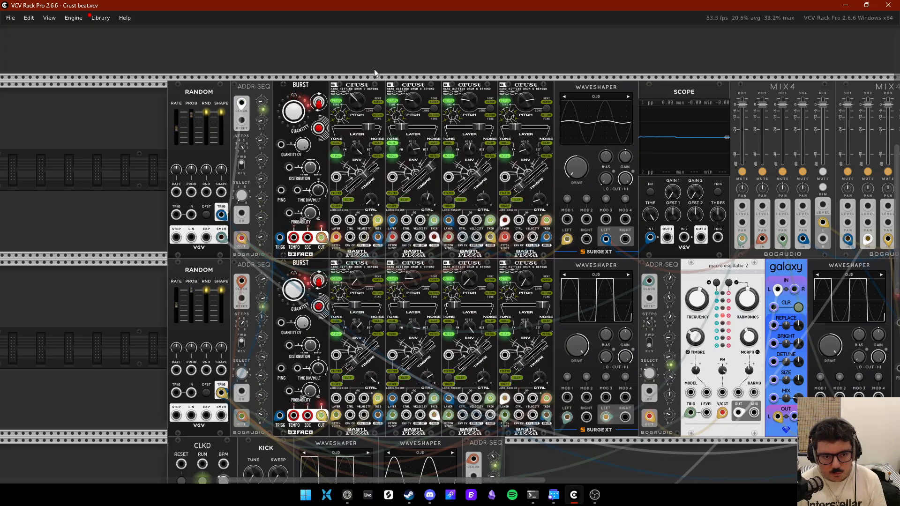
# Step: Highlight the four upper-row Crust modules and the four lower-row Crust modules as separate groups, and clear the selection
pyautogui.moveTo(365, 71); pyautogui.dragTo(522, 107)
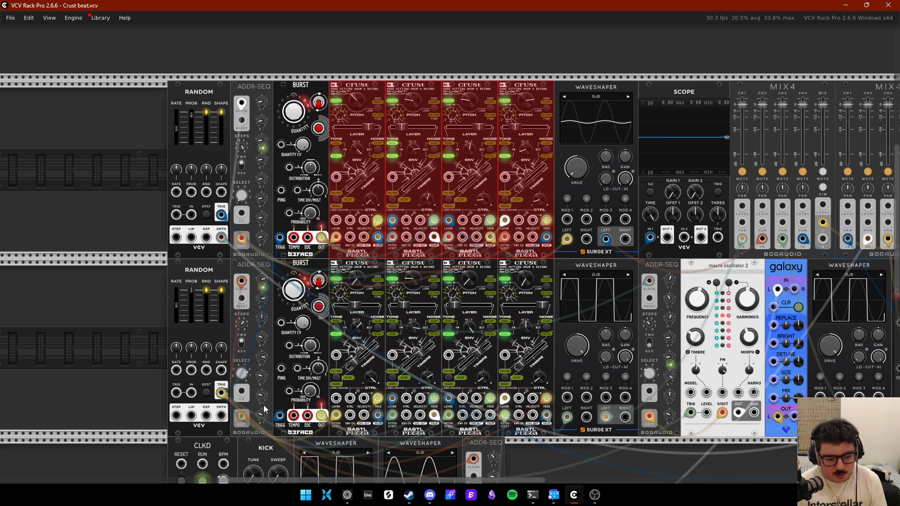
pyautogui.scroll(-2, 549, 403)
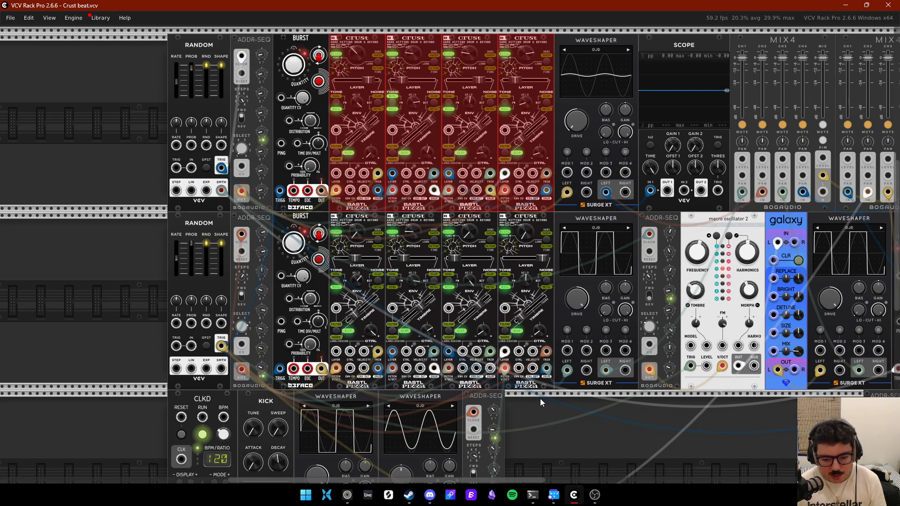
pyautogui.moveTo(540, 399); pyautogui.dragTo(337, 281)
pyautogui.click(666, 430)
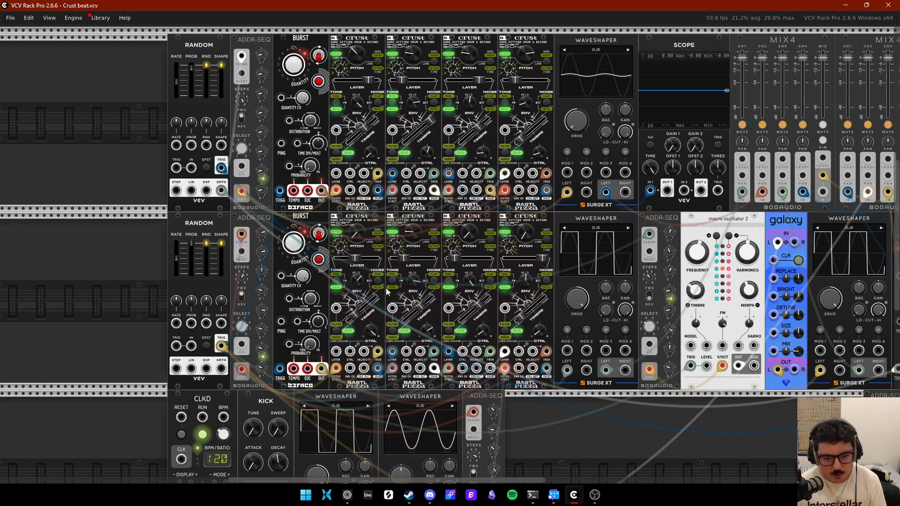
pyautogui.keyDown('shift'); pyautogui.click(539, 222); pyautogui.keyUp('shift')
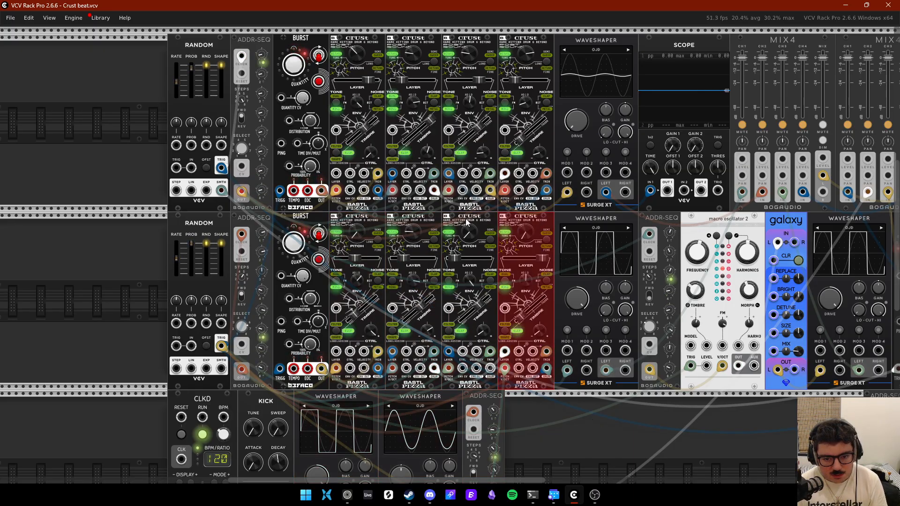
pyautogui.keyDown('shift'); pyautogui.click(468, 220); pyautogui.keyUp('shift')
pyautogui.keyDown('shift'); pyautogui.click(415, 219); pyautogui.keyUp('shift')
pyautogui.keyDown('shift'); pyautogui.click(359, 217); pyautogui.keyUp('shift')
pyautogui.click(592, 421)
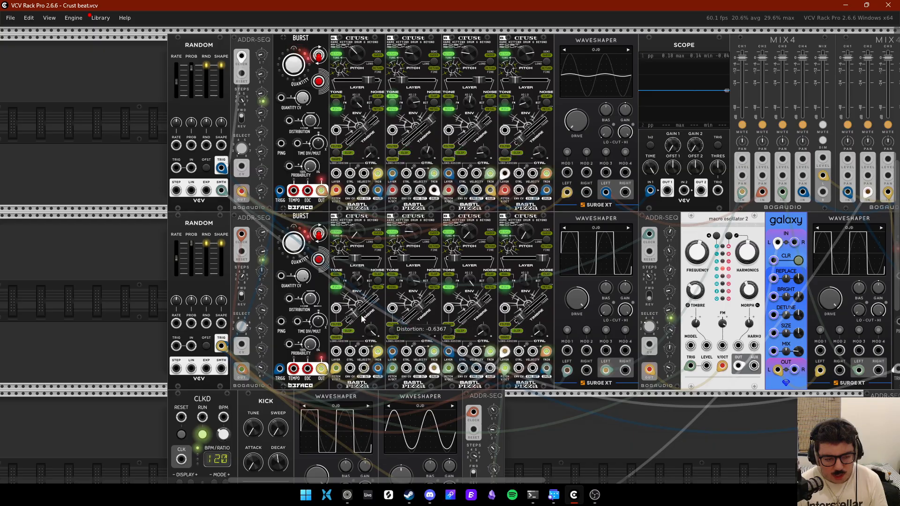
# Step: Trace the Random modules' trigger outputs to the upper ADDR-SEQ clock input and the upper Burst trigger input
pyautogui.scroll(3, 361, 281)
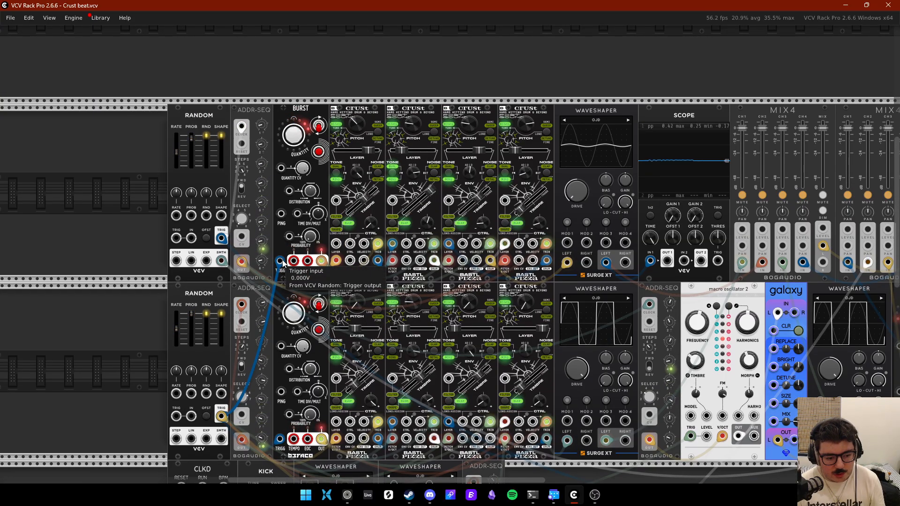
pyautogui.scroll(-1, 225, 225)
pyautogui.scroll(-2, 225, 216)
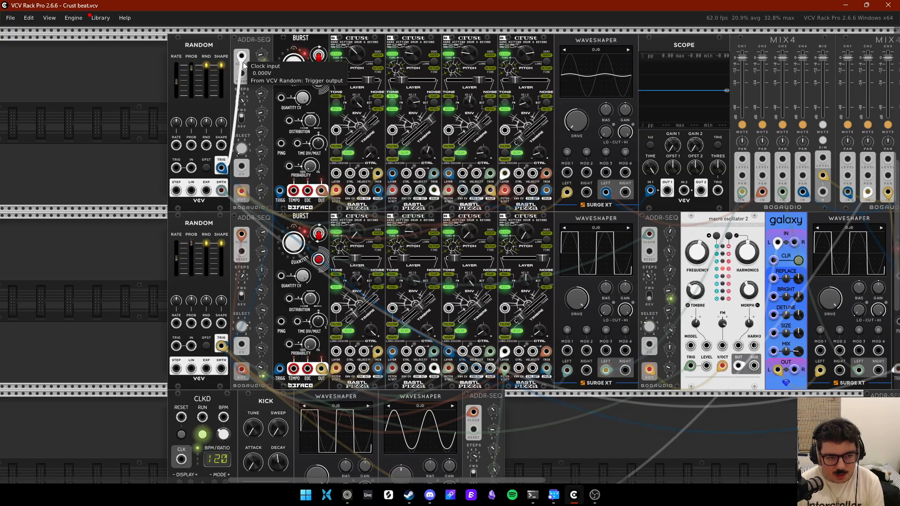
pyautogui.moveTo(243, 57); pyautogui.dragTo(257, 77)
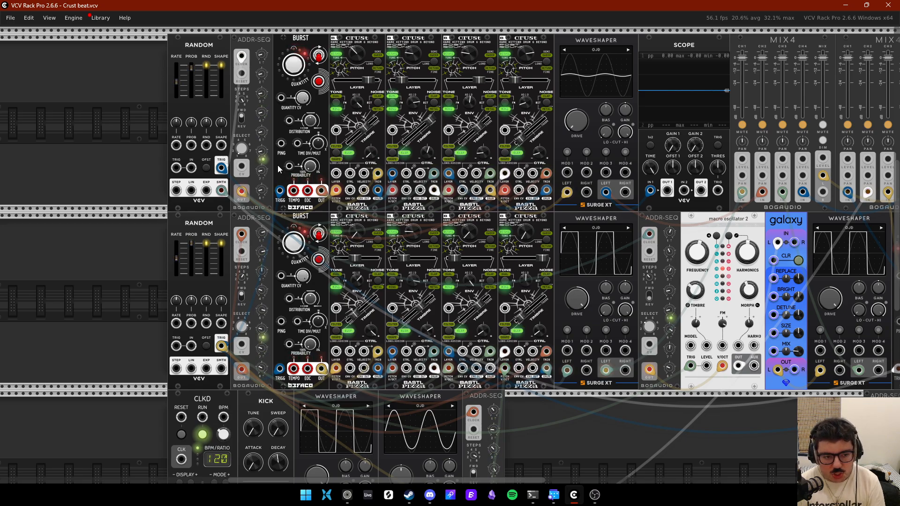
pyautogui.moveTo(222, 346); pyautogui.dragTo(280, 191)
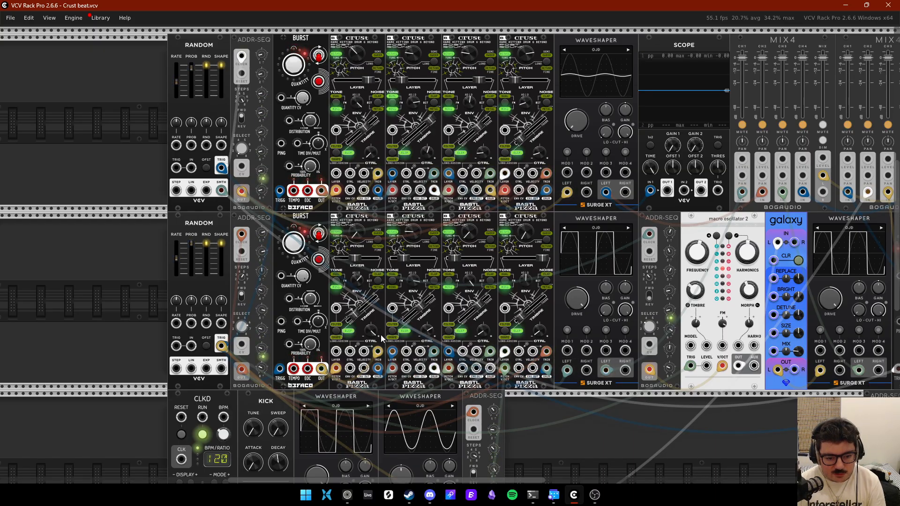
# Step: Add a Scope module after the bottom row's ADDR-SEQ and feed its channel 1 input from the lower Burst's burst output
pyautogui.rightClick(693, 433)
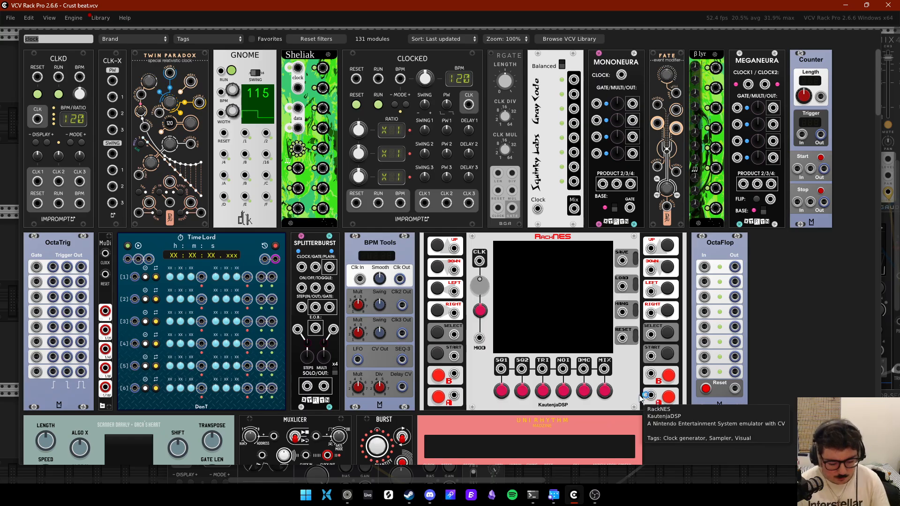
pyautogui.write('scope')
pyautogui.moveTo(85, 175); pyautogui.dragTo(520, 447)
pyautogui.scroll(-3, 547, 389)
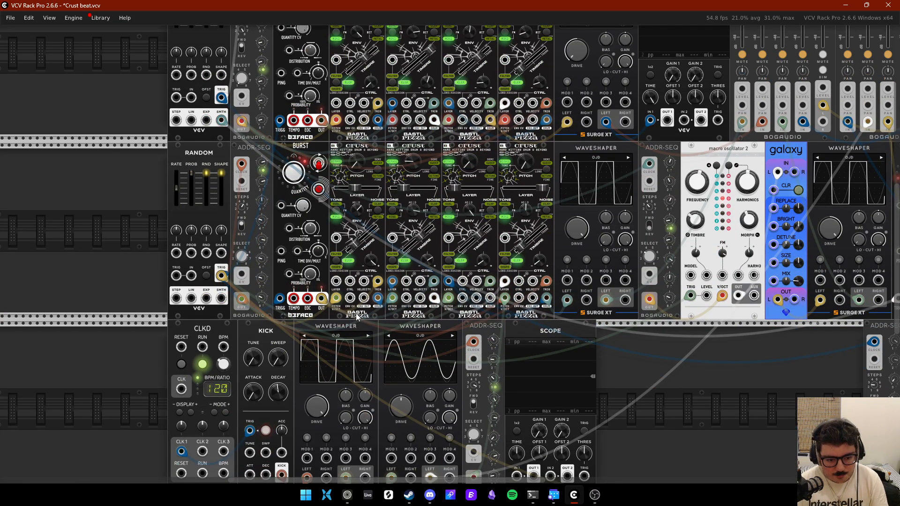
pyautogui.moveTo(281, 305)
pyautogui.mouseDown()
pyautogui.moveTo(324, 305)
pyautogui.moveTo(556, 490)
pyautogui.moveTo(517, 379)
pyautogui.mouseUp()
pyautogui.hotkey('ctrl', 'z')
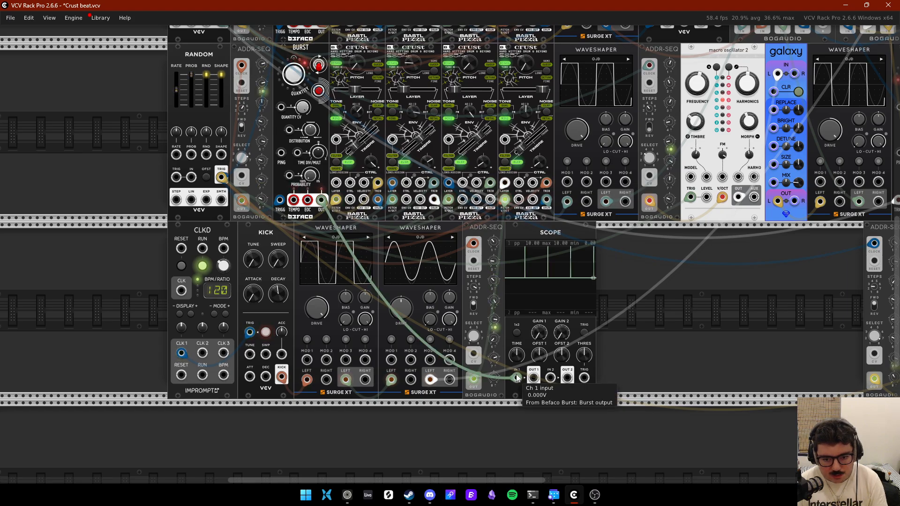
# Step: Check the lower Burst's trigger input connection and delete the Scope module from the bottom row
pyautogui.scroll(3, 529, 312)
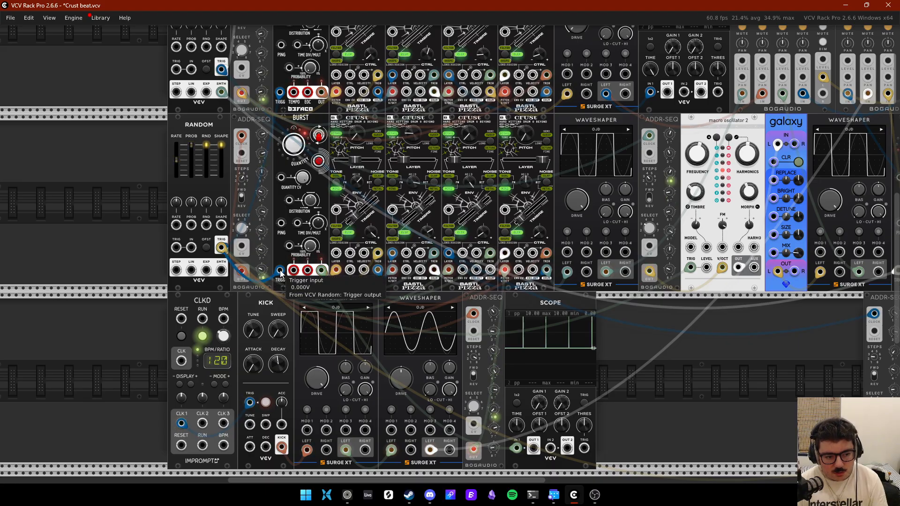
pyautogui.moveTo(634, 407); pyautogui.dragTo(553, 381)
pyautogui.press('Delete')
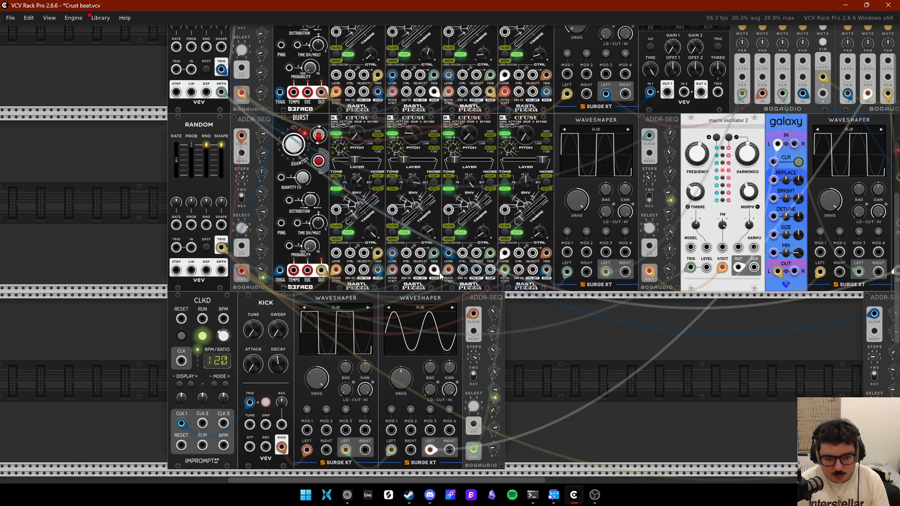
# Step: Trace the drum output and Layer input connections between the Crust modules in the lower and upper rows
pyautogui.moveTo(440, 274); pyautogui.dragTo(510, 253)
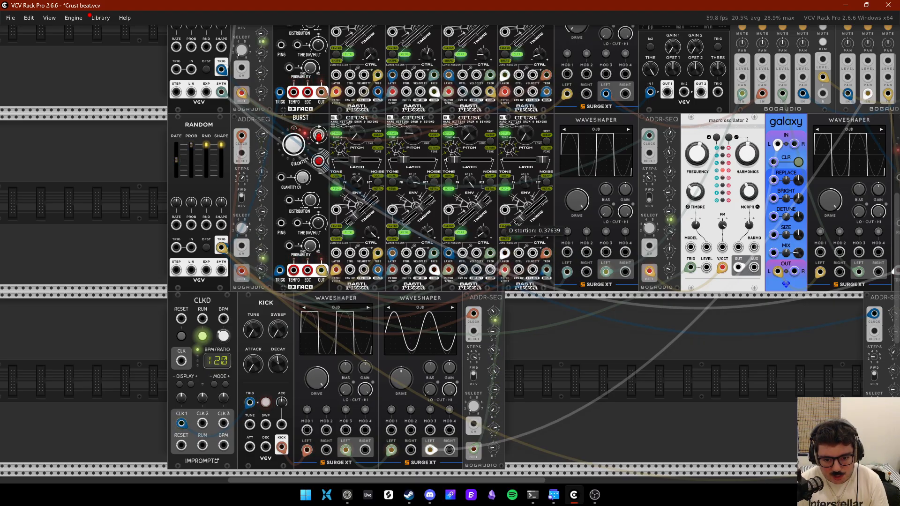
pyautogui.moveTo(474, 230); pyautogui.dragTo(476, 225)
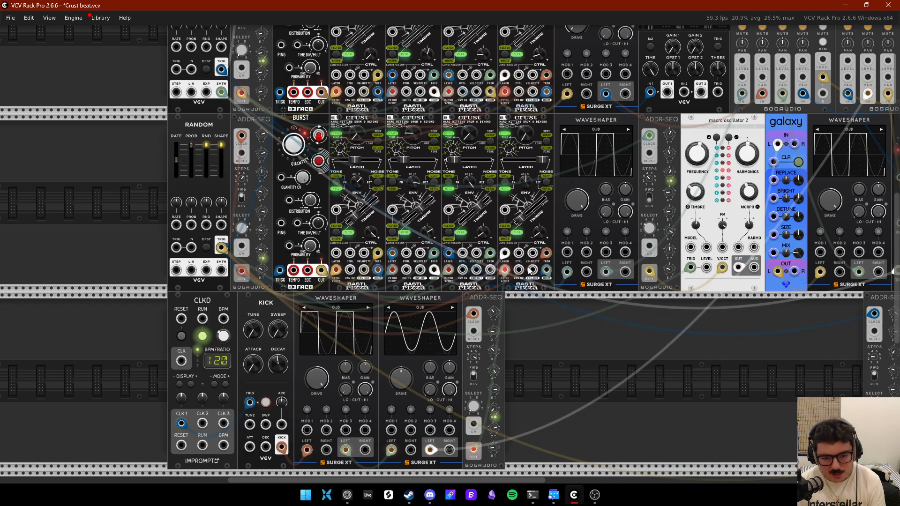
pyautogui.scroll(4, 447, 261)
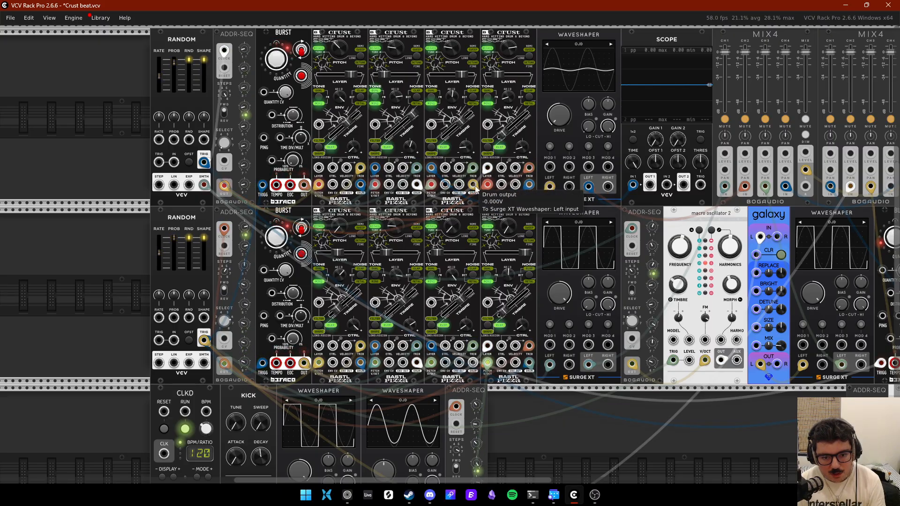
pyautogui.moveTo(530, 187); pyautogui.dragTo(418, 188)
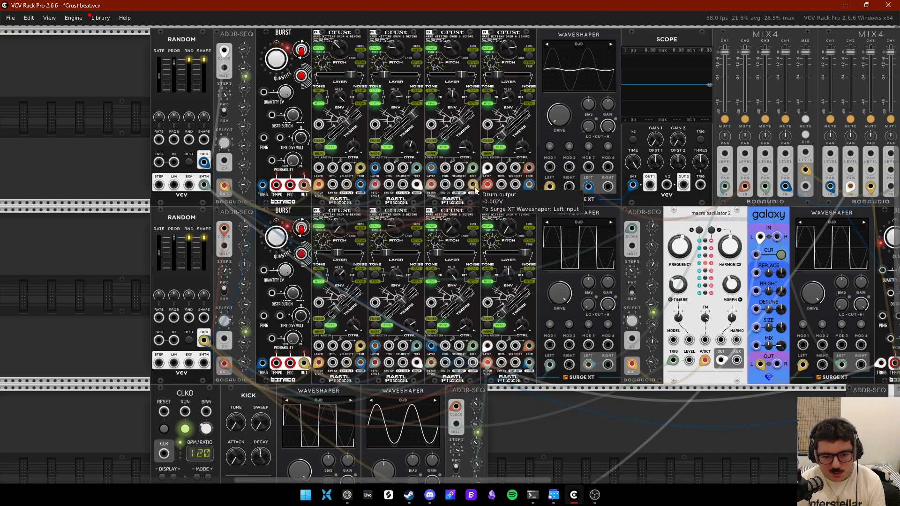
# Step: Highlight the two Waveshaper modules that follow the upper and lower Crust rows, and clear the selection
pyautogui.moveTo(561, 190); pyautogui.dragTo(392, 262)
pyautogui.moveTo(418, 57); pyautogui.dragTo(409, 323)
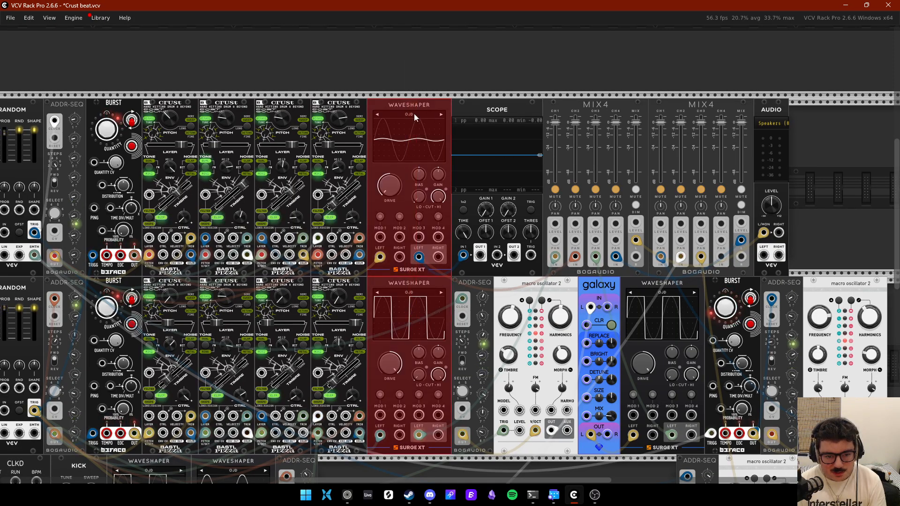
pyautogui.click(406, 71)
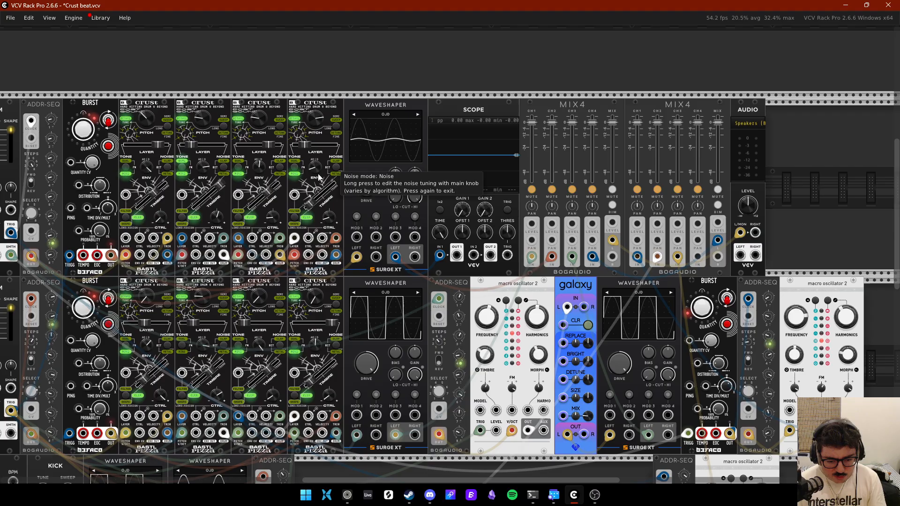
# Step: Check where the lower-row Waveshaper's left output and the last lower Crust's V/Oct input are connected
pyautogui.moveTo(297, 205); pyautogui.dragTo(399, 159)
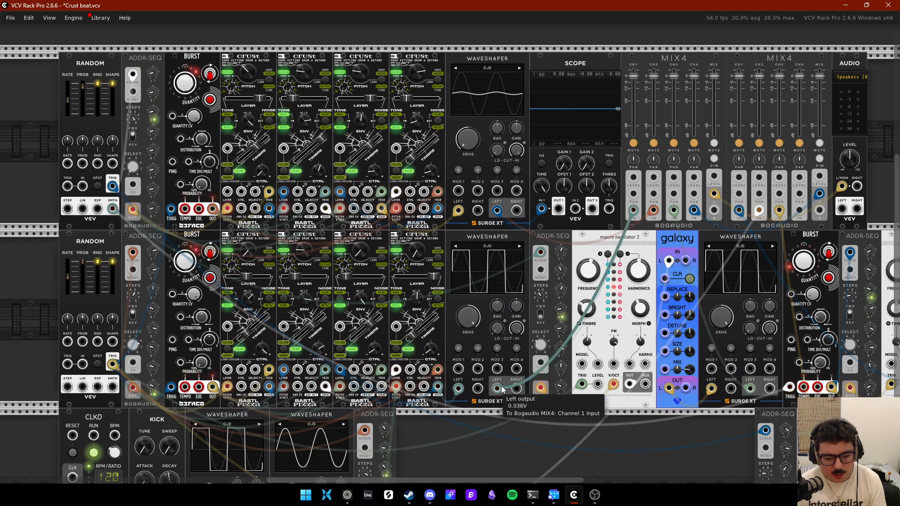
pyautogui.moveTo(501, 386); pyautogui.dragTo(643, 296)
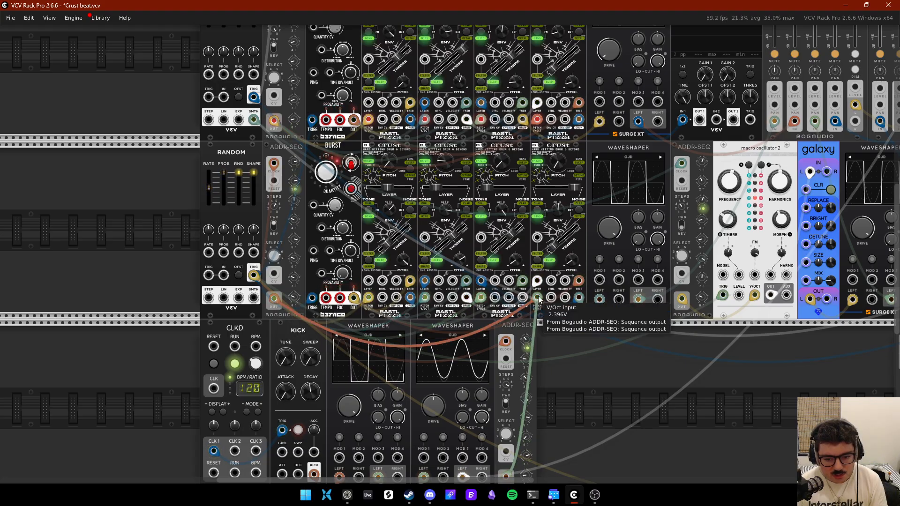
pyautogui.scroll(-2, 541, 306)
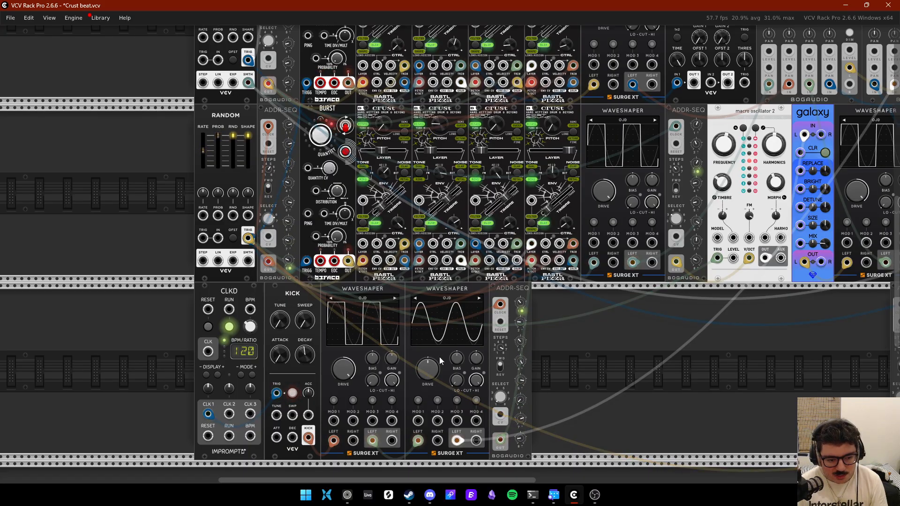
# Step: Examine the Kick and Waveshaper chain in the bottom row, trying the second Waveshaper's Drive and resetting it
pyautogui.moveTo(589, 386); pyautogui.dragTo(608, 343)
pyautogui.moveTo(226, 418); pyautogui.dragTo(464, 338)
pyautogui.click(412, 430)
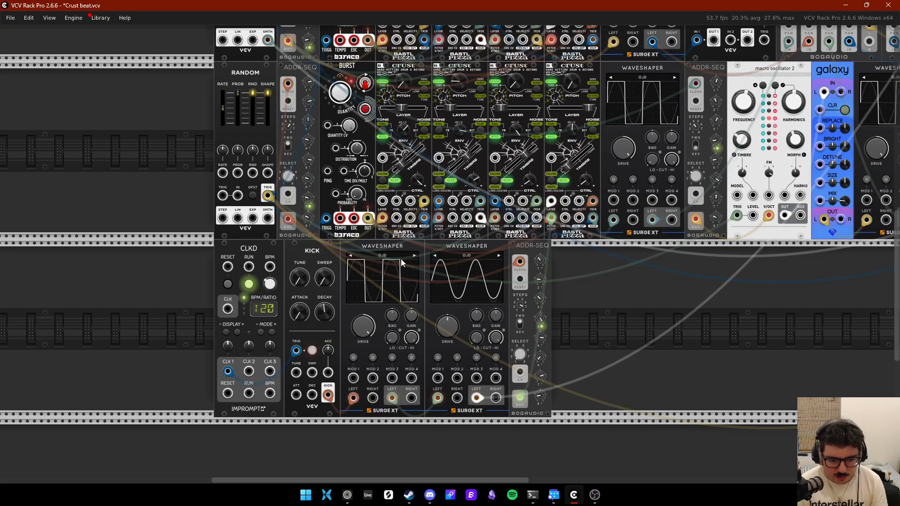
pyautogui.moveTo(445, 331); pyautogui.dragTo(445, 310)
pyautogui.doubleClick(446, 333)
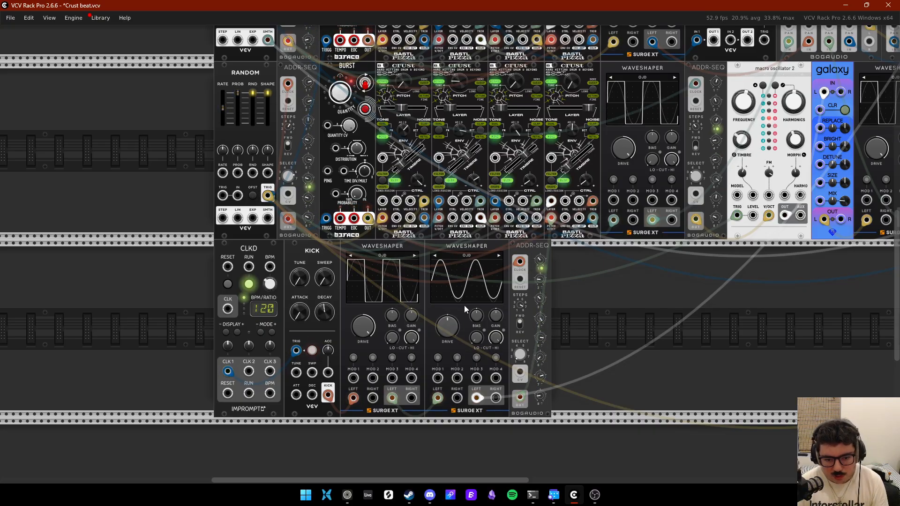
# Step: Check which Waveshaper outputs feed the channel inputs of the first MIX4
pyautogui.moveTo(824, 277); pyautogui.dragTo(561, 351)
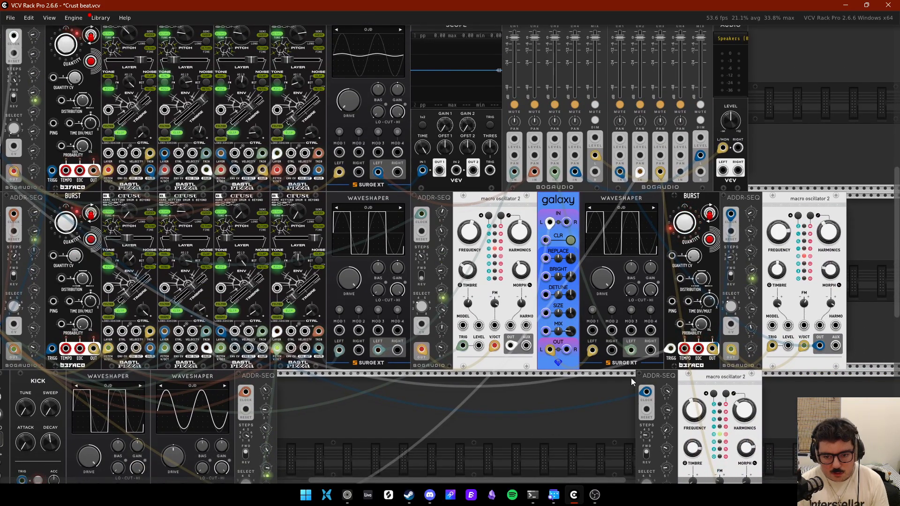
pyautogui.moveTo(581, 144); pyautogui.dragTo(600, 212)
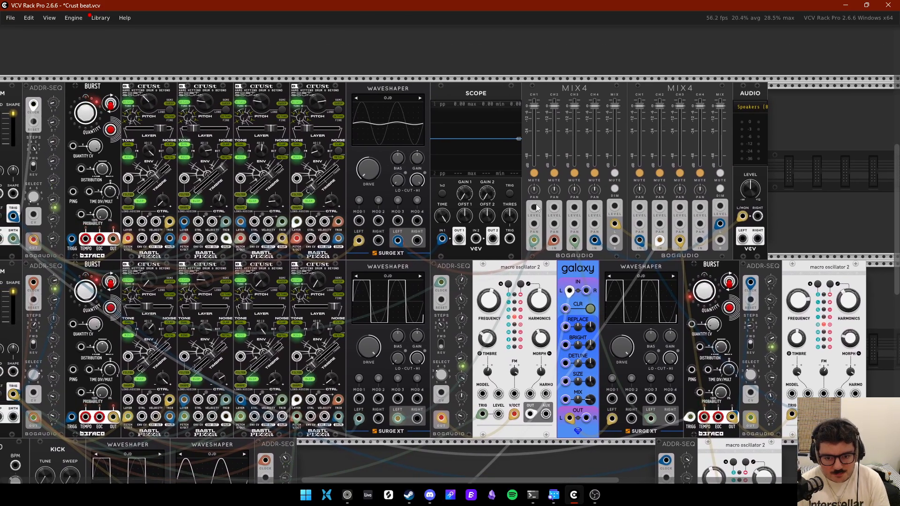
pyautogui.moveTo(536, 242)
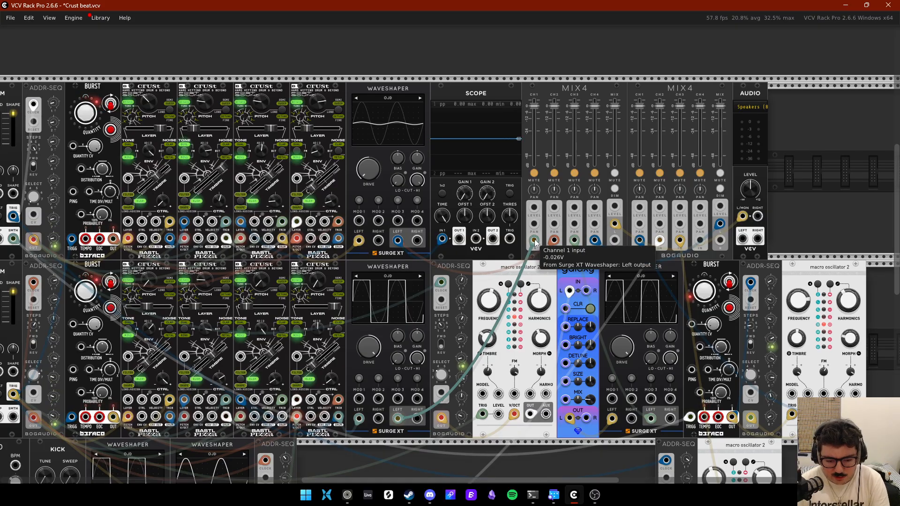
pyautogui.scroll(-1, 552, 202)
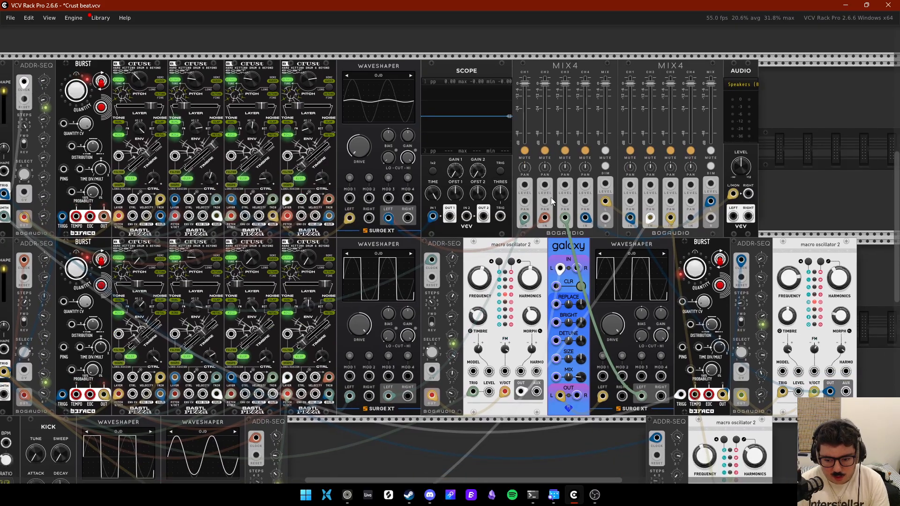
pyautogui.scroll(-3, 552, 202)
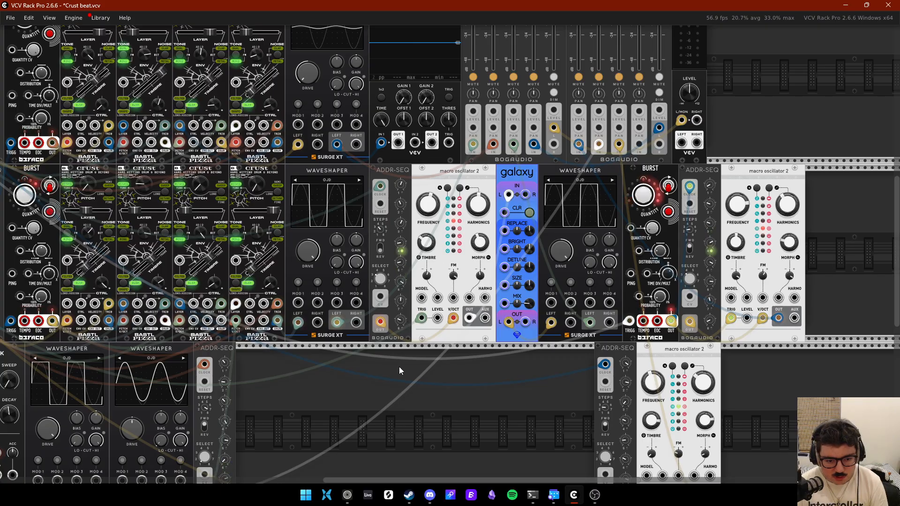
# Step: Trace the clock source of the ADDR-SEQ beside the lower row's first Macro Oscillator 2 and check the oscillator's trigger input
pyautogui.moveTo(396, 292); pyautogui.dragTo(482, 291)
pyautogui.moveTo(464, 187)
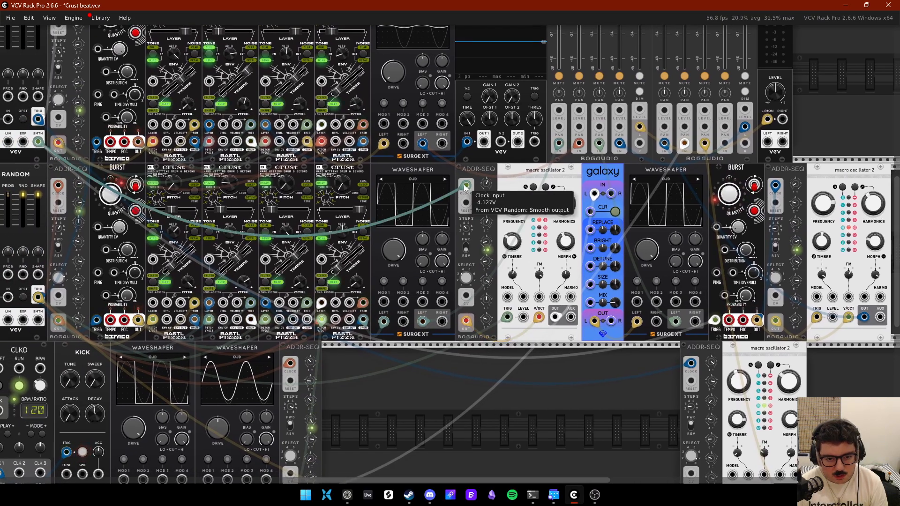
pyautogui.moveTo(464, 187); pyautogui.dragTo(539, 242)
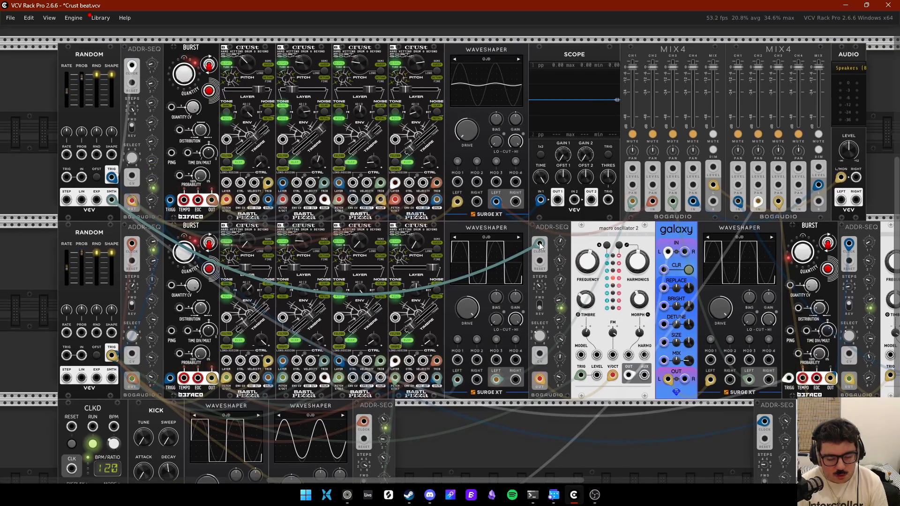
pyautogui.moveTo(538, 243)
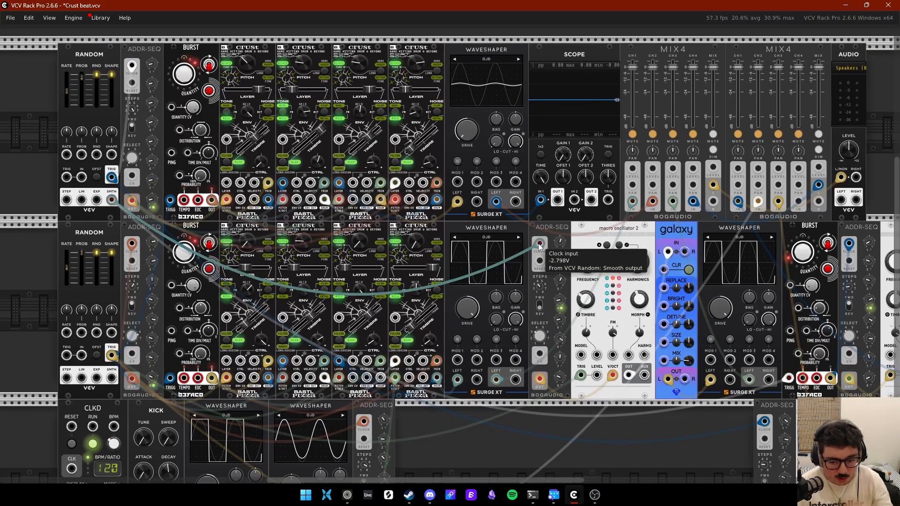
pyautogui.moveTo(539, 243); pyautogui.dragTo(581, 376)
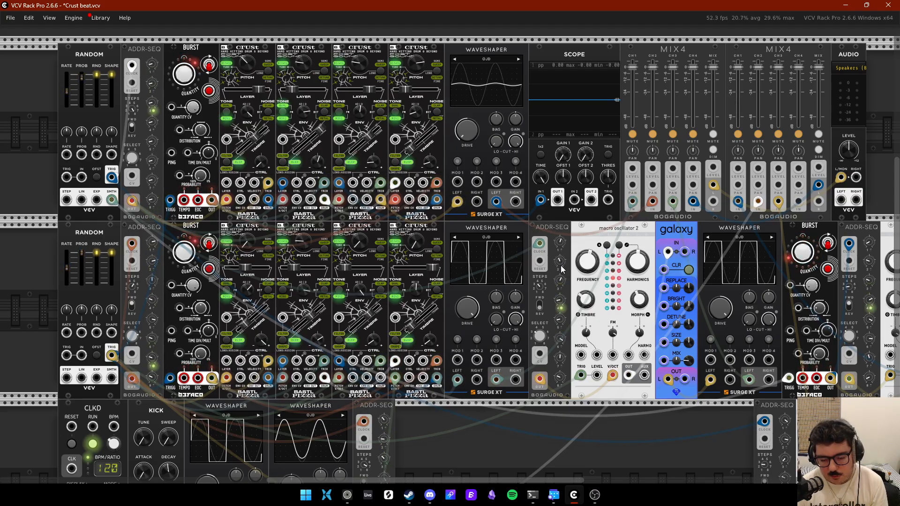
# Step: Check the trigger source of the second Burst in the lower row and the channel 1 input of the second MIX4
pyautogui.hscroll(6, 469, 366)
pyautogui.scroll(-1, 469, 366)
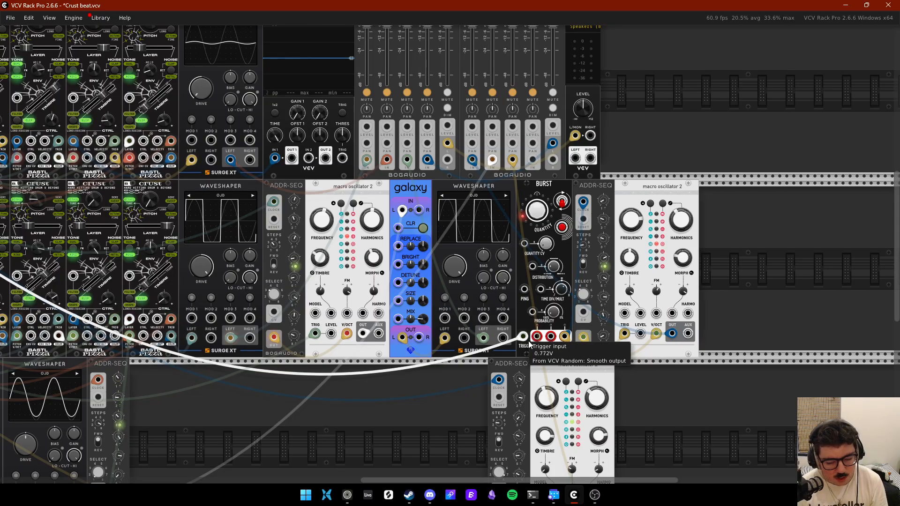
pyautogui.moveTo(536, 348); pyautogui.dragTo(469, 350)
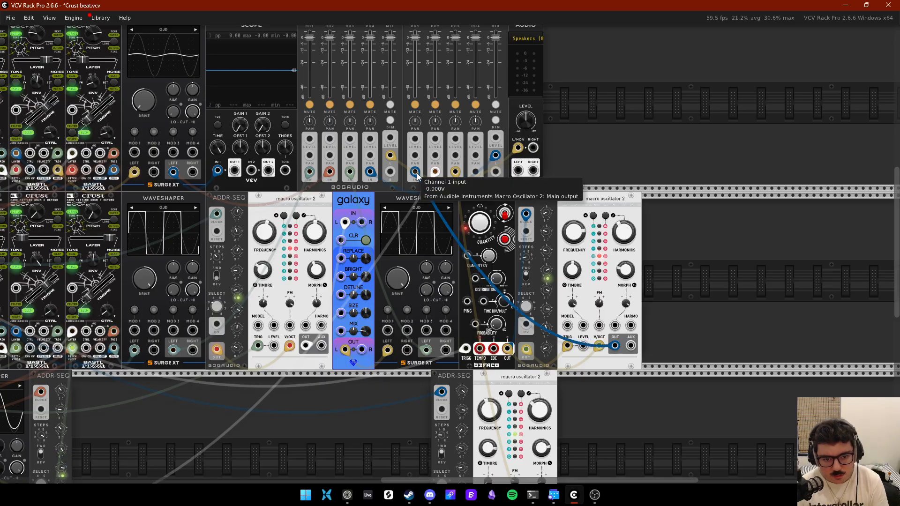
pyautogui.moveTo(416, 174); pyautogui.dragTo(471, 150)
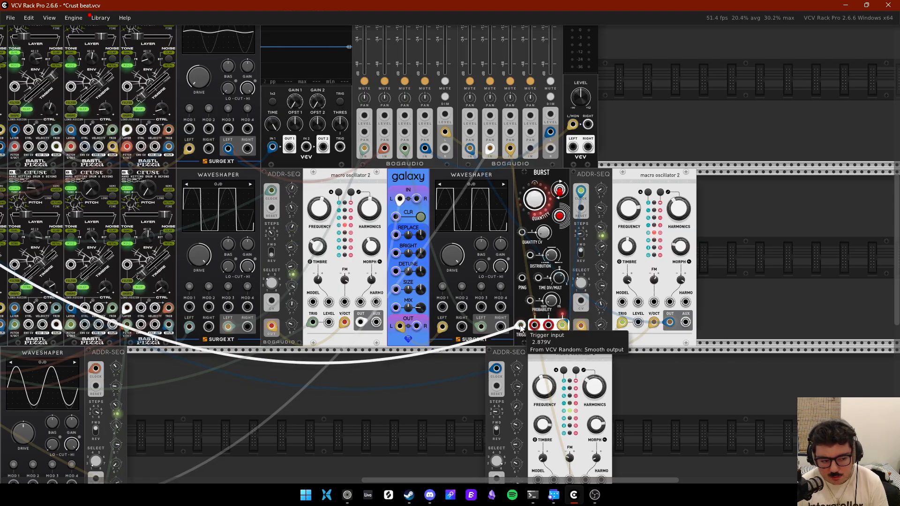
pyautogui.moveTo(520, 325); pyautogui.dragTo(787, 363)
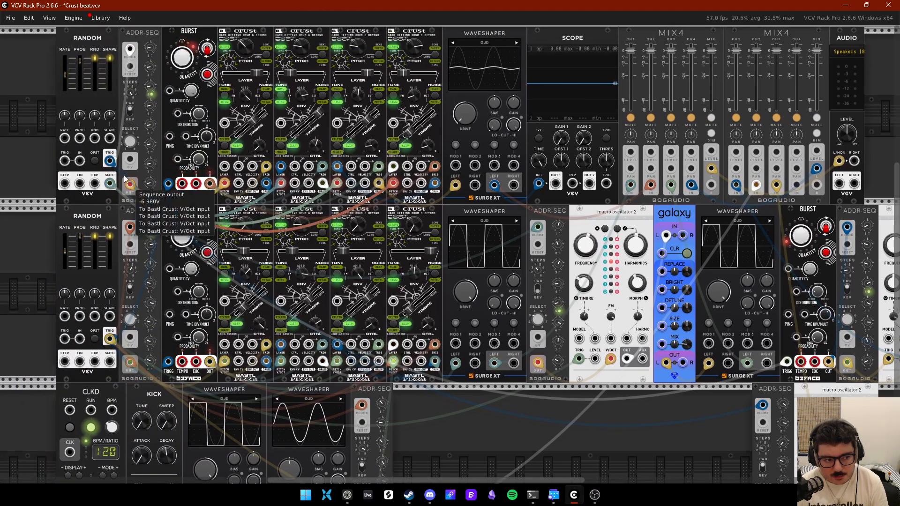
# Step: Trace the bottom-row ADDR-SEQ's clock input and its Macro Oscillator 2's trigger input back to the Random modules
pyautogui.moveTo(688, 305); pyautogui.dragTo(389, 205)
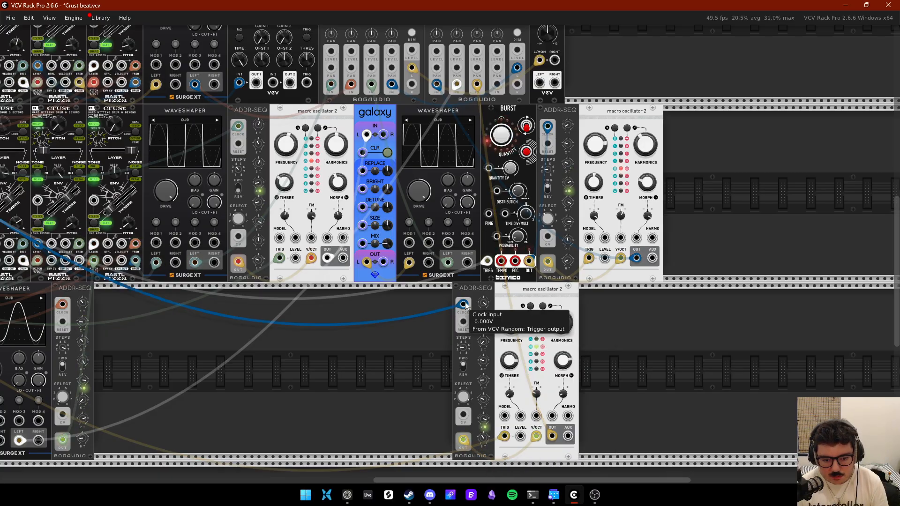
pyautogui.moveTo(466, 306); pyautogui.dragTo(635, 261)
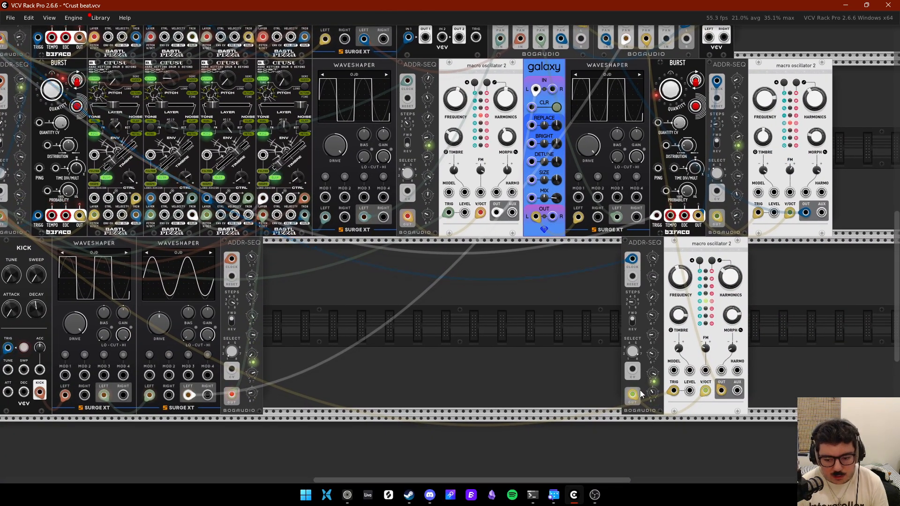
pyautogui.moveTo(642, 394); pyautogui.dragTo(461, 378)
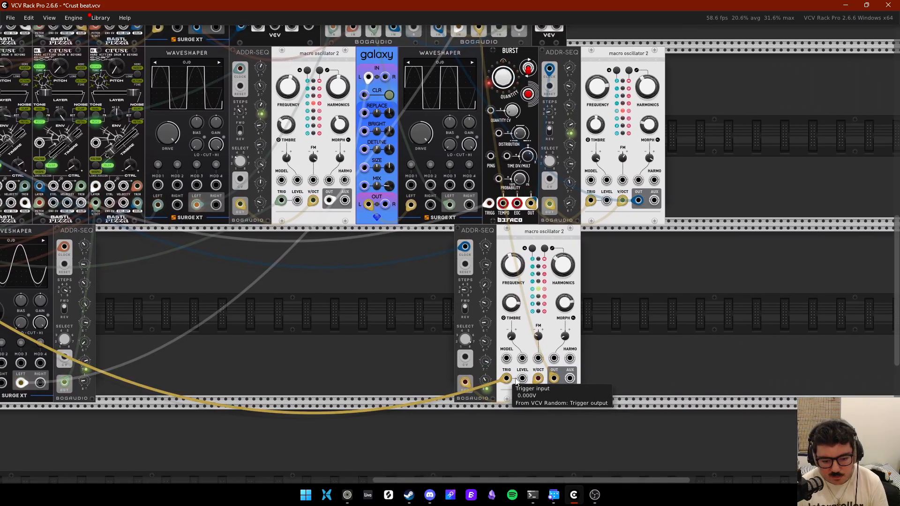
pyautogui.moveTo(516, 382); pyautogui.dragTo(827, 447)
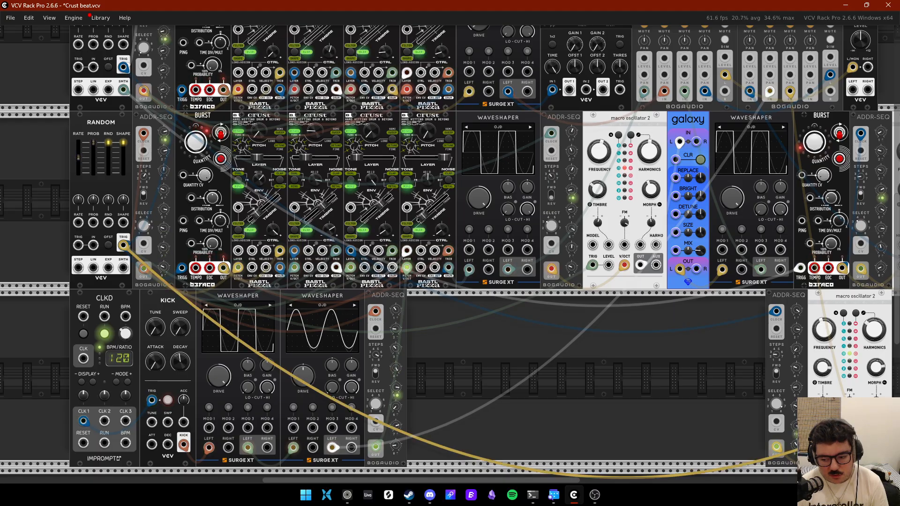
pyautogui.moveTo(123, 67); pyautogui.dragTo(776, 312)
pyautogui.moveTo(859, 333); pyautogui.dragTo(714, 320)
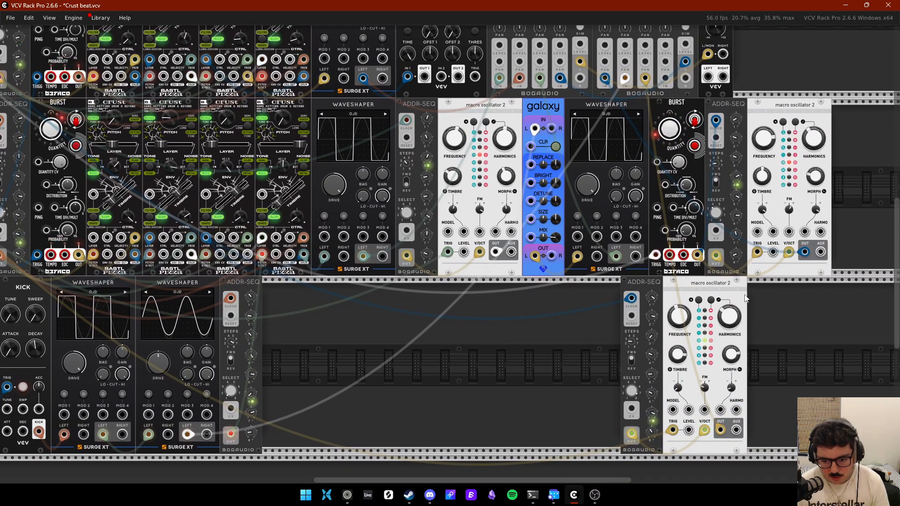
# Step: Unmute channel 1 on the first MIX4 and check the source of its input
pyautogui.scroll(6, 731, 310)
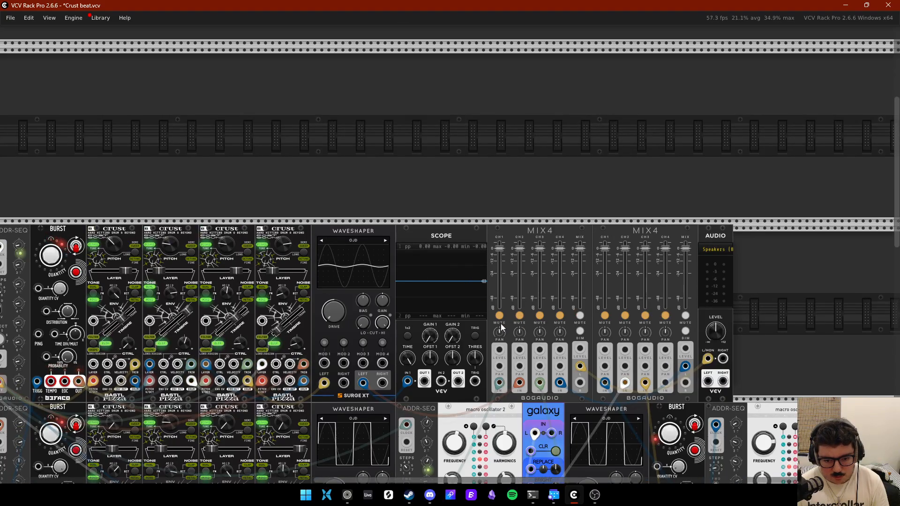
pyautogui.click(498, 316)
pyautogui.scroll(-2, 499, 314)
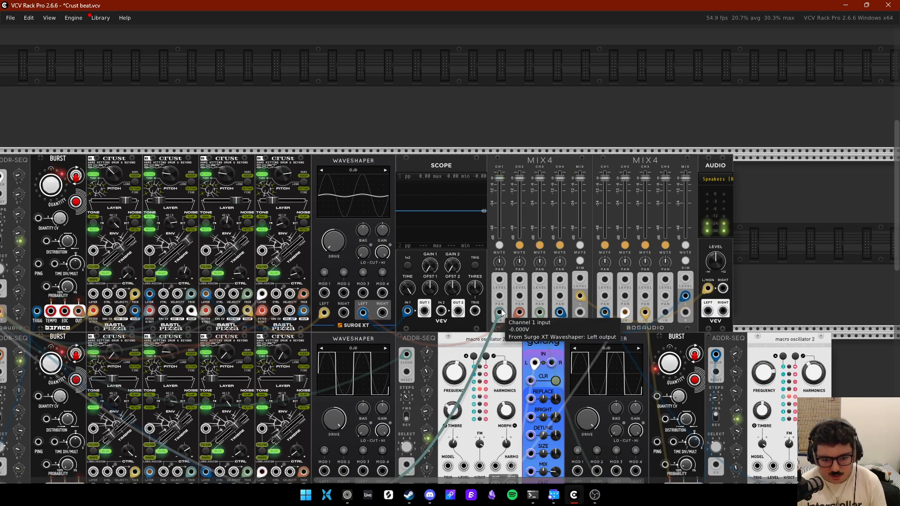
pyautogui.scroll(-3, 553, 279)
pyautogui.hscroll(-5, 553, 279)
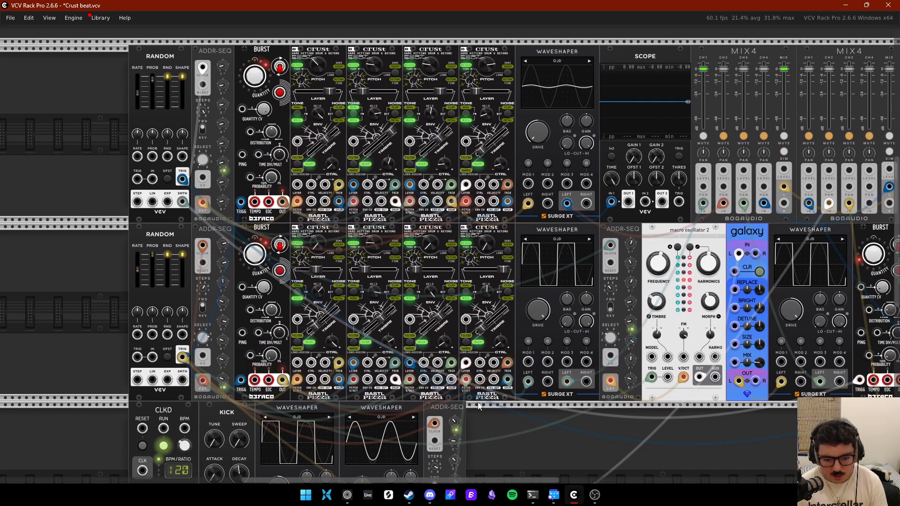
# Step: Search the module browser for "scop" and add a Scope in the bottom row after the Waveshapers' ADDR-SEQ
pyautogui.scroll(-2, 506, 293)
pyautogui.scroll(-2, 507, 293)
pyautogui.hscroll(1, 506, 293)
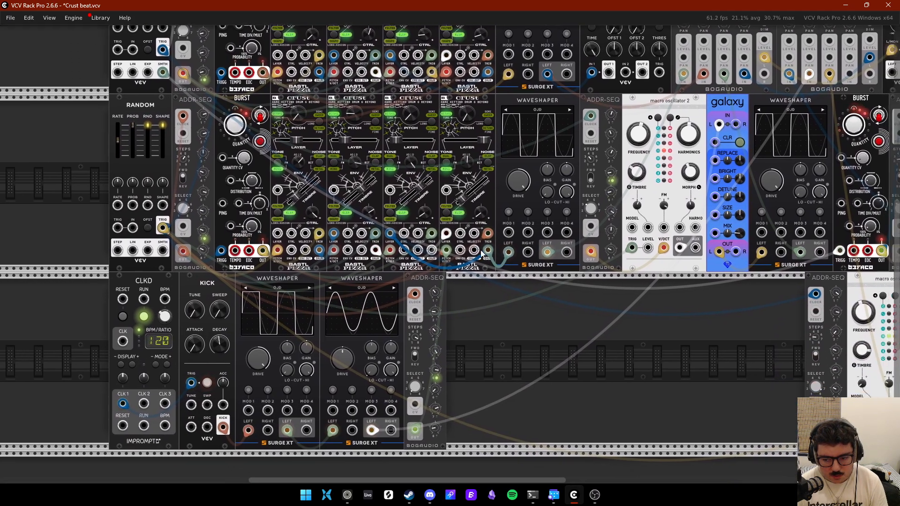
pyautogui.rightClick(539, 370)
pyautogui.write('scop')
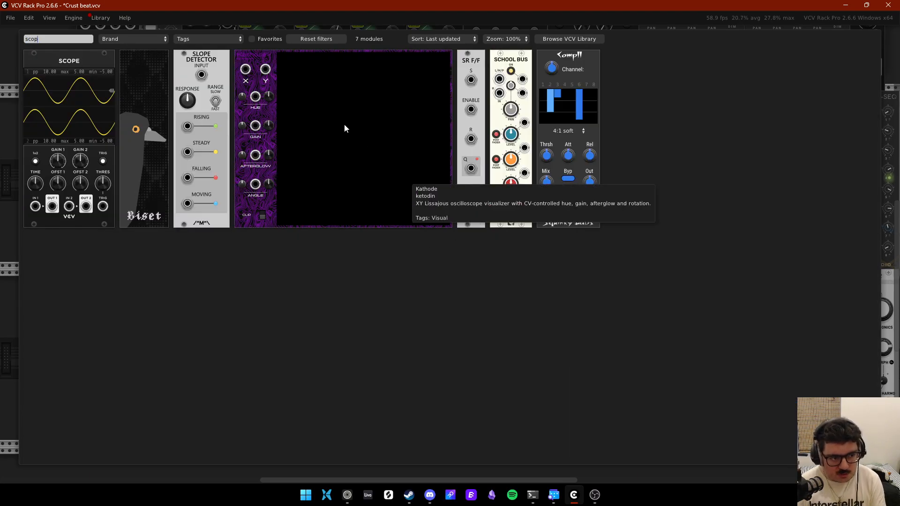
pyautogui.moveTo(86, 148); pyautogui.dragTo(489, 339)
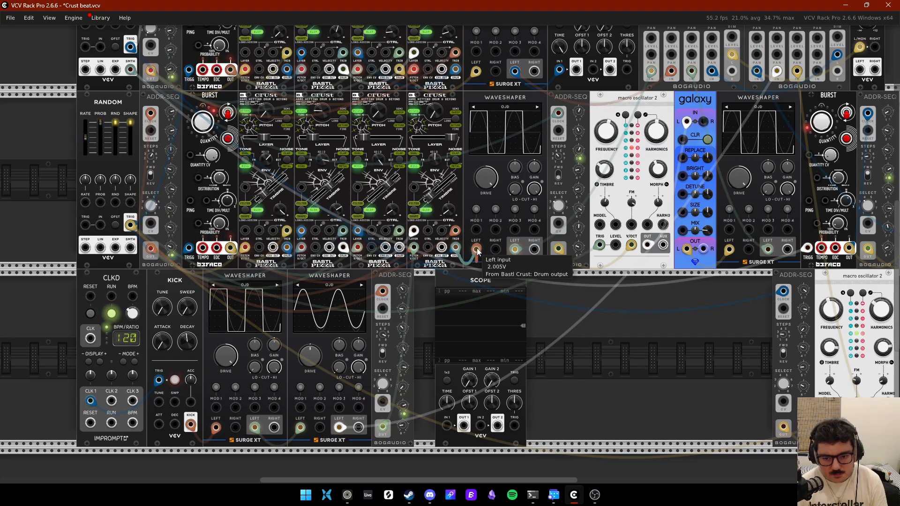
pyautogui.moveTo(475, 253); pyautogui.dragTo(448, 427)
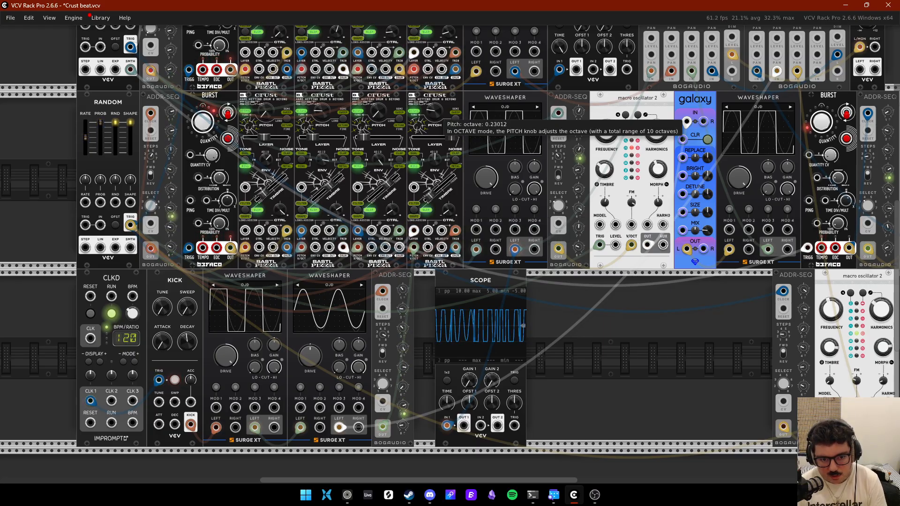
pyautogui.moveTo(437, 114); pyautogui.dragTo(437, 115)
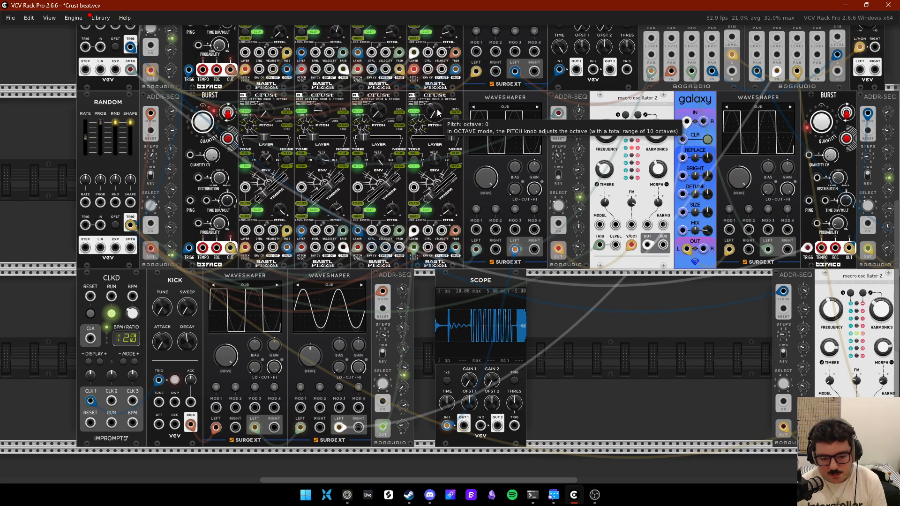
pyautogui.hotkey('ctrl', 'z')
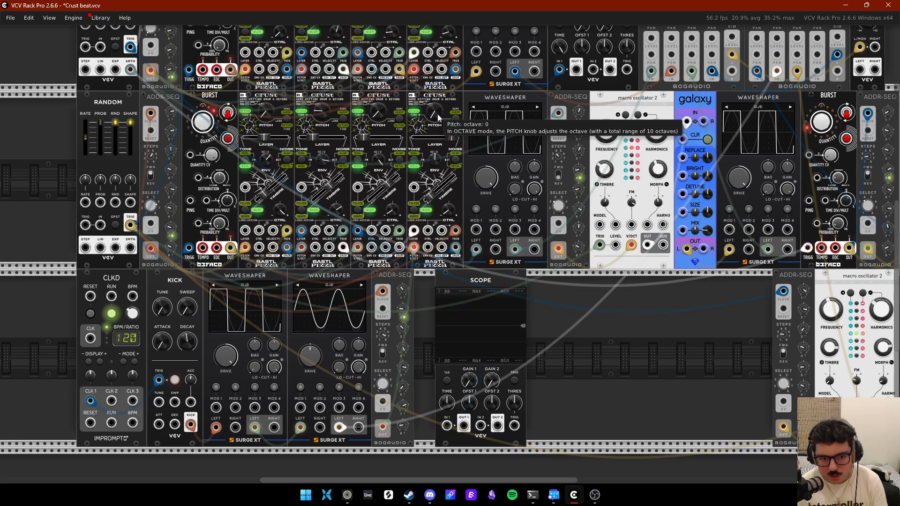
# Step: Mute channel 1 and unmute channel 2 on the first MIX4
pyautogui.moveTo(589, 343)
pyautogui.mouseDown()
pyautogui.moveTo(583, 363)
pyautogui.moveTo(331, 393)
pyautogui.mouseUp()
pyautogui.click(454, 348)
pyautogui.moveTo(462, 338); pyautogui.dragTo(502, 437)
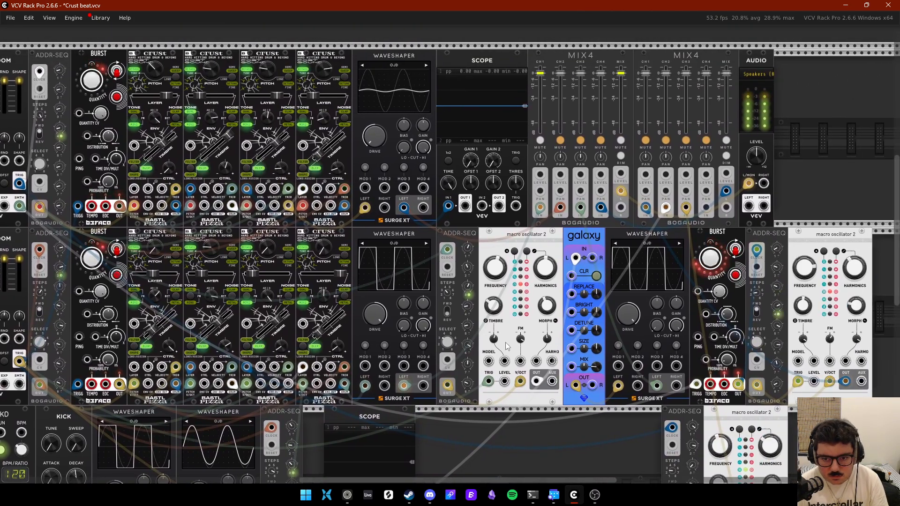
pyautogui.click(541, 140)
pyautogui.click(558, 140)
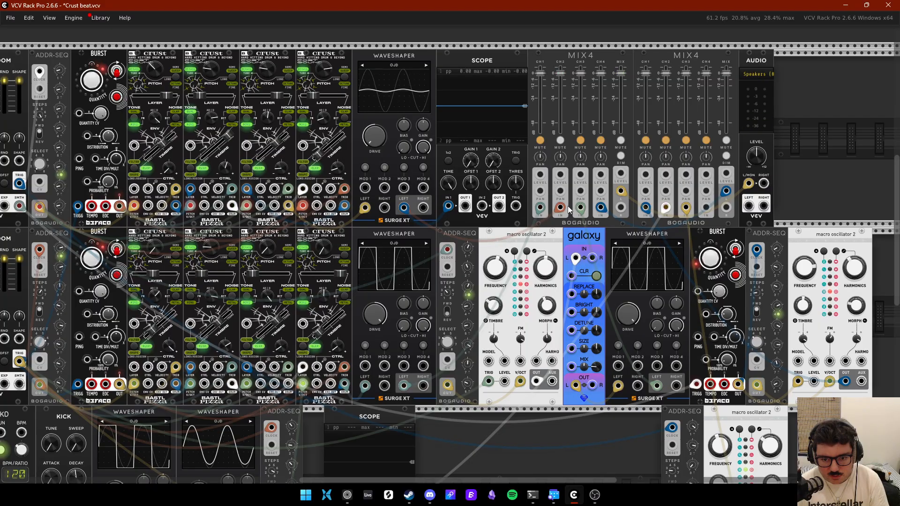
# Step: Connect the upper-row Waveshaper's left output to the channel 1 input of the bottom-row Scope
pyautogui.moveTo(403, 208)
pyautogui.mouseDown()
pyautogui.moveTo(392, 317)
pyautogui.moveTo(330, 474)
pyautogui.moveTo(328, 349)
pyautogui.moveTo(352, 367)
pyautogui.moveTo(334, 372)
pyautogui.mouseUp()
pyautogui.scroll(9, 403, 282)
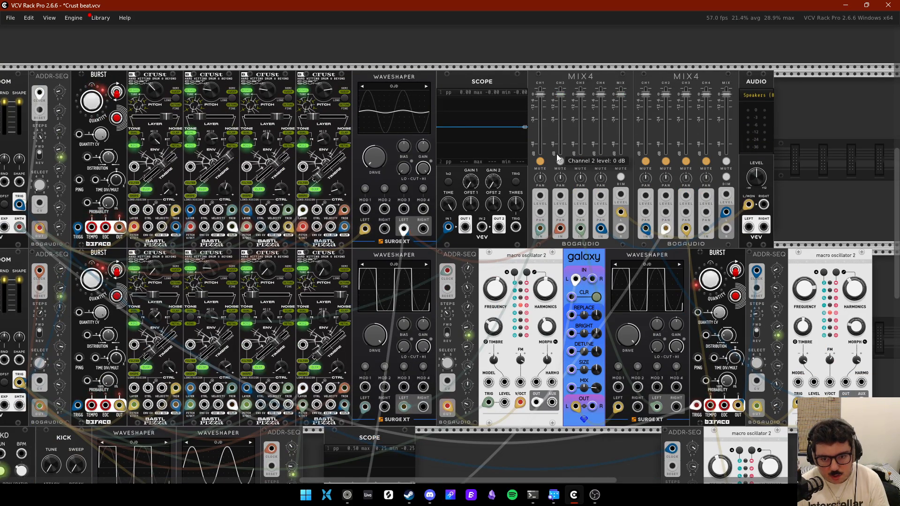
# Step: On the first MIX4, briefly audition channel 1 alongside channel 2, mute both, and unmute channel 3
pyautogui.click(561, 161)
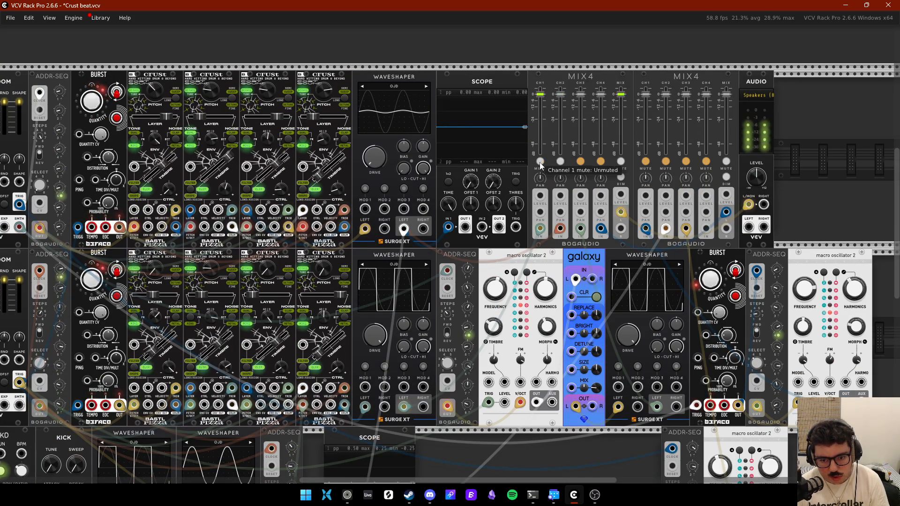
pyautogui.click(543, 161)
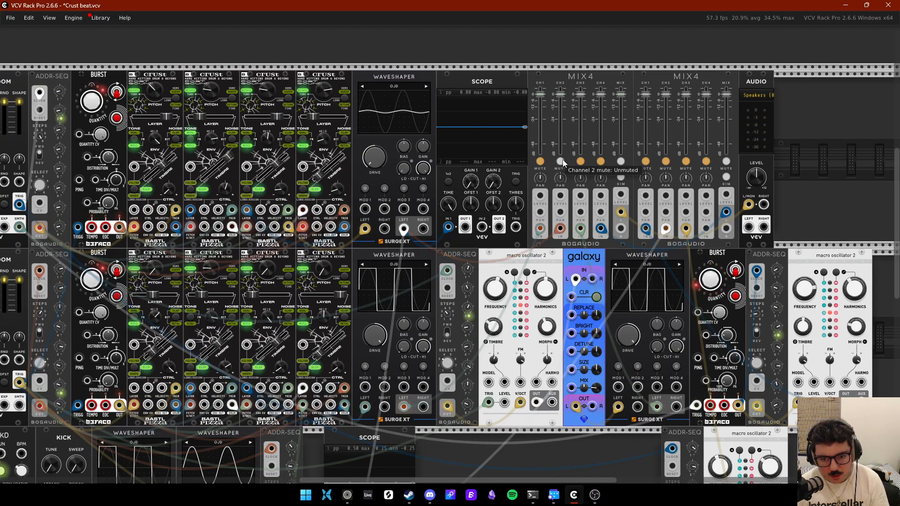
pyautogui.click(561, 161)
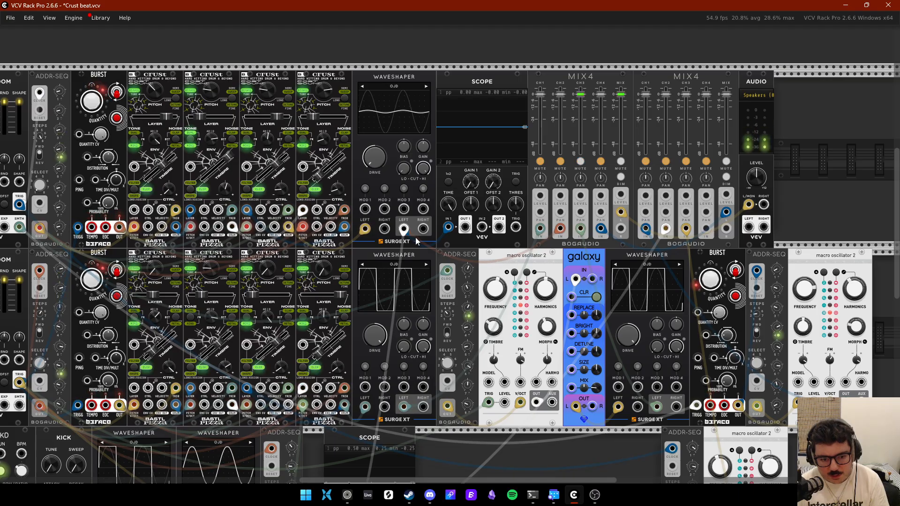
pyautogui.scroll(-4, 516, 248)
pyautogui.scroll(2, 399, 366)
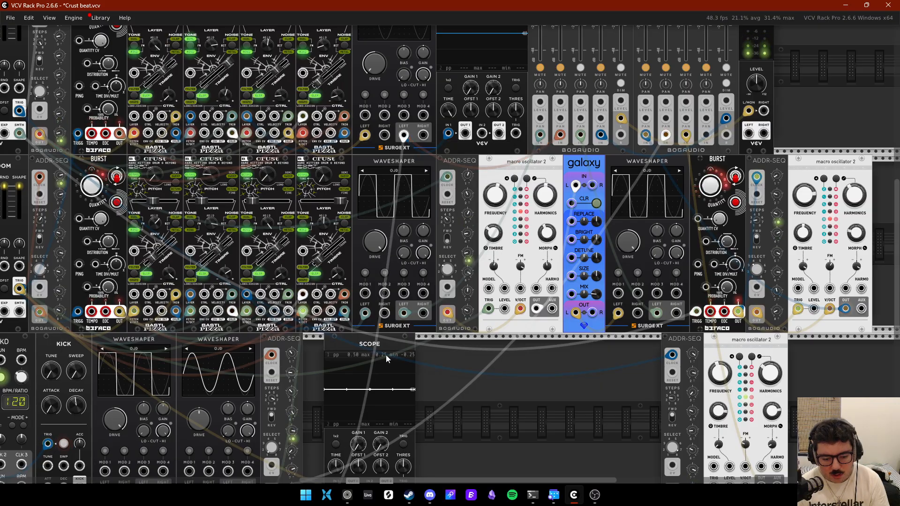
pyautogui.scroll(-2, 385, 358)
pyautogui.moveTo(337, 442); pyautogui.dragTo(557, 357)
pyautogui.moveTo(575, 266)
pyautogui.mouseDown()
pyautogui.moveTo(568, 281)
pyautogui.moveTo(347, 451)
pyautogui.moveTo(336, 442)
pyautogui.mouseUp()
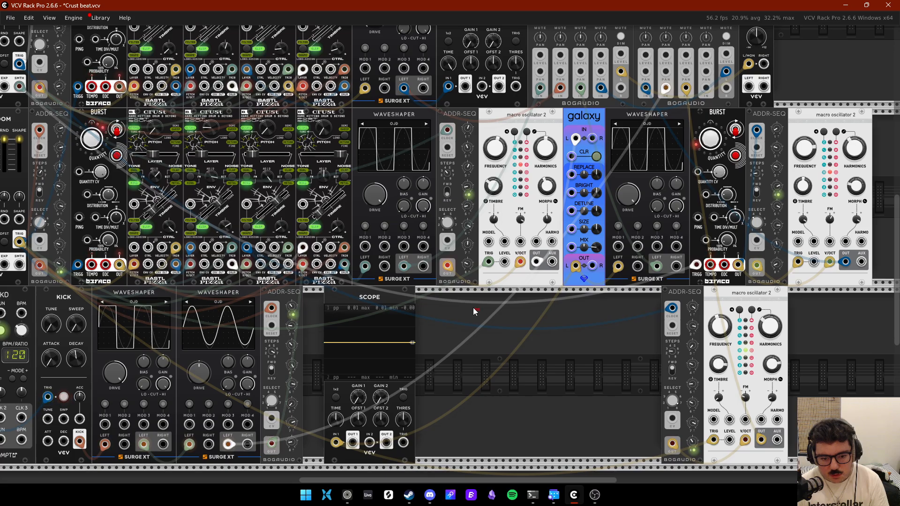
pyautogui.moveTo(475, 308); pyautogui.dragTo(625, 302)
pyautogui.click(633, 268)
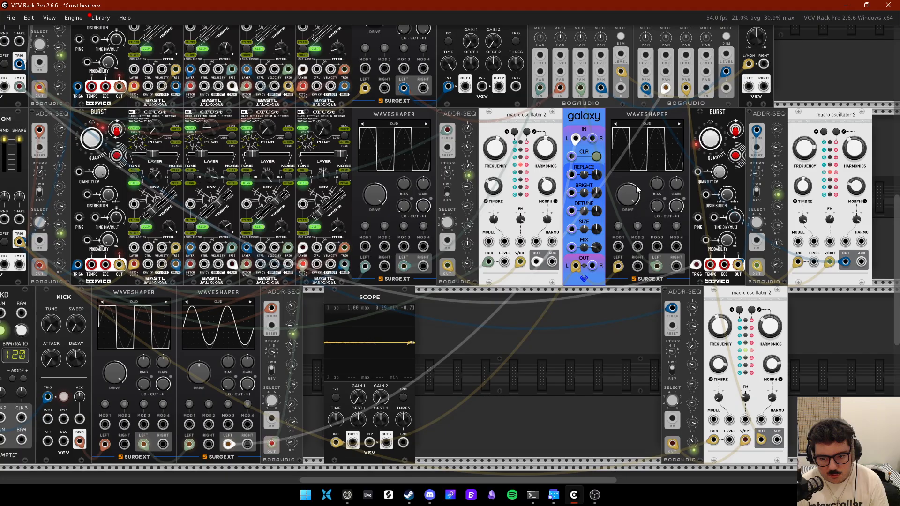
pyautogui.doubleClick(628, 194)
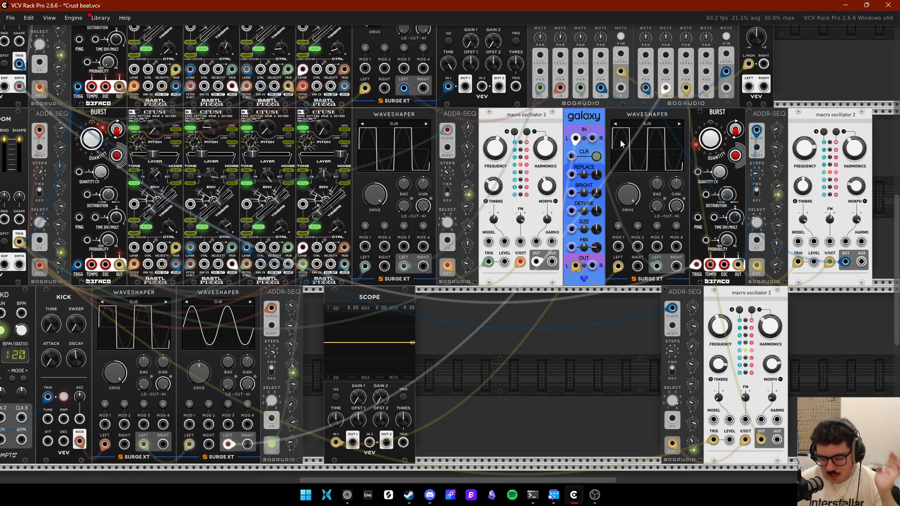
# Step: Mute channel 3 and unmute channel 4 on the first MIX4, and unmute channel 1 on the second MIX4
pyautogui.scroll(4, 621, 143)
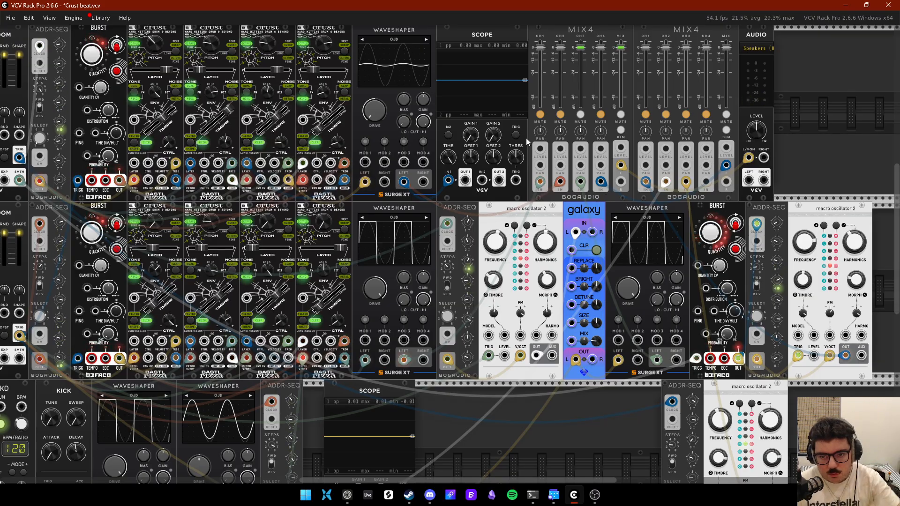
pyautogui.click(581, 115)
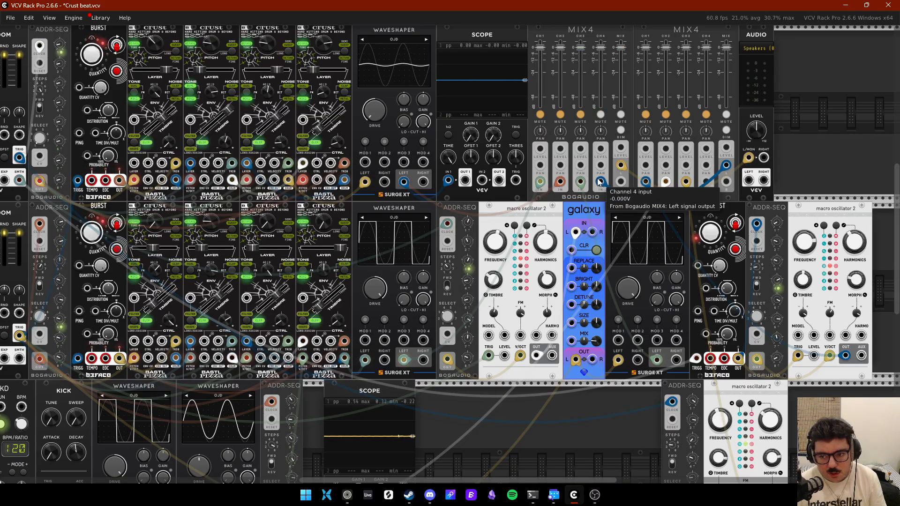
pyautogui.click(645, 114)
pyautogui.moveTo(649, 186); pyautogui.dragTo(591, 102)
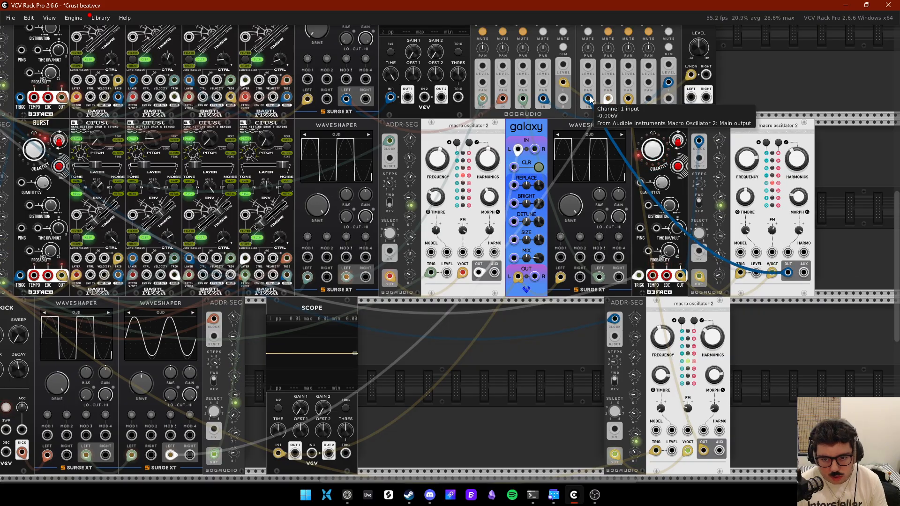
pyautogui.moveTo(589, 97)
pyautogui.mouseDown()
pyautogui.moveTo(576, 211)
pyautogui.moveTo(403, 442)
pyautogui.moveTo(299, 412)
pyautogui.moveTo(320, 416)
pyautogui.moveTo(789, 232)
pyautogui.mouseUp()
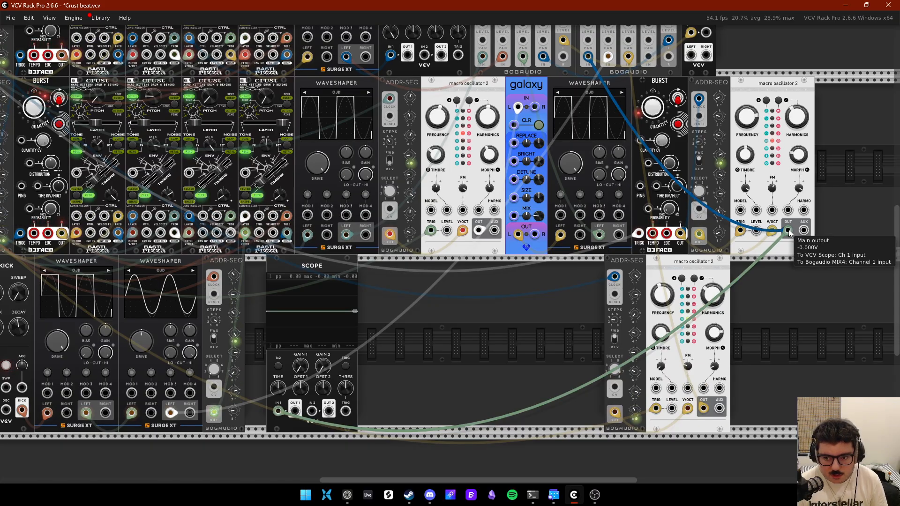
# Step: Trace the trigger cable of the Burst beside the middle-row macro oscillator back to the upper Random module's smooth output
pyautogui.moveTo(637, 238); pyautogui.dragTo(808, 371)
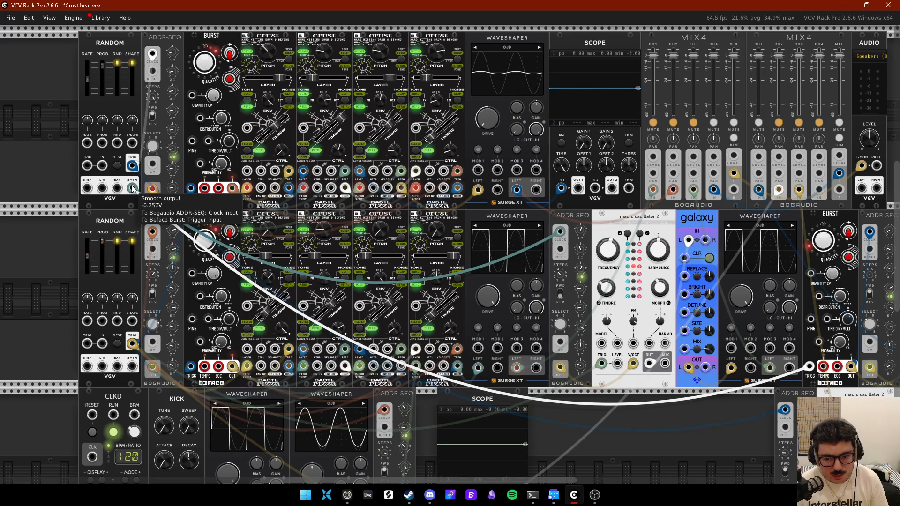
pyautogui.moveTo(560, 231); pyautogui.dragTo(133, 188)
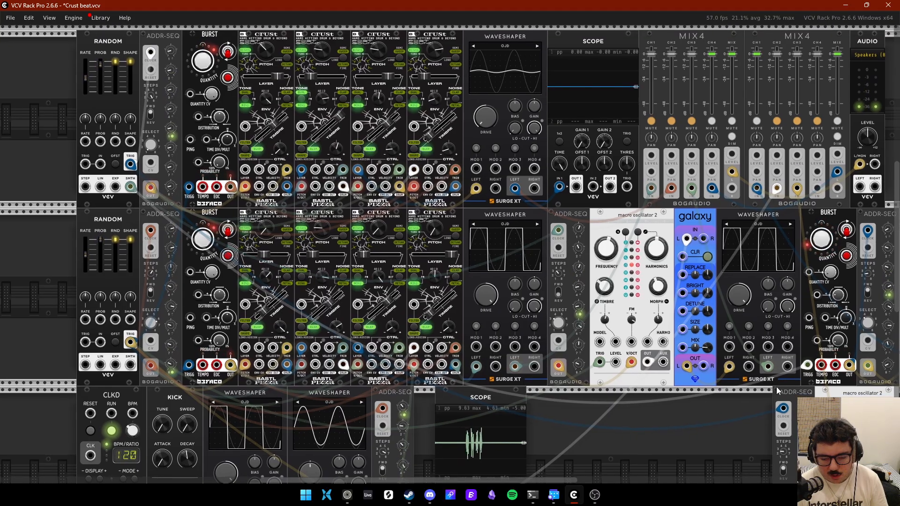
pyautogui.moveTo(777, 386)
pyautogui.mouseDown()
pyautogui.moveTo(752, 313)
pyautogui.moveTo(775, 392)
pyautogui.mouseUp()
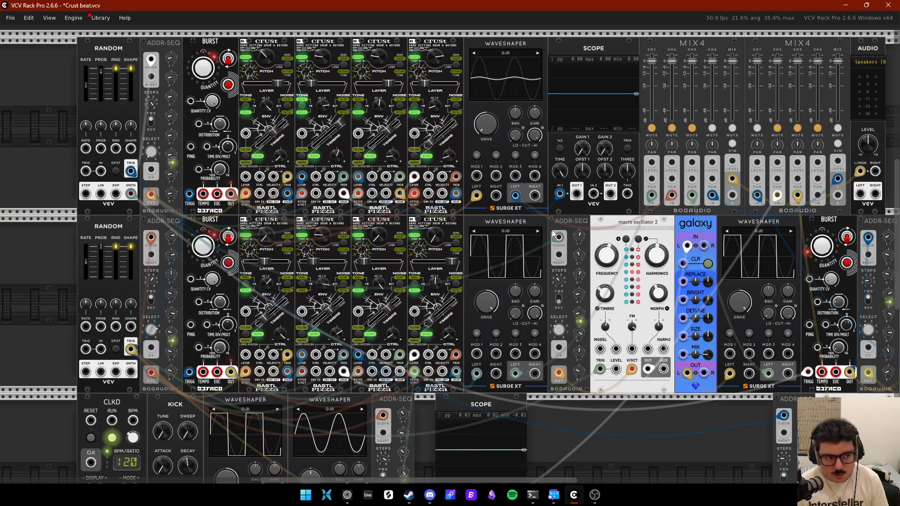
# Step: Fire the Burst that drives the last middle-row macro oscillator manually several times to audition its bursts
pyautogui.moveTo(882, 394); pyautogui.dragTo(684, 315)
pyautogui.click(650, 183)
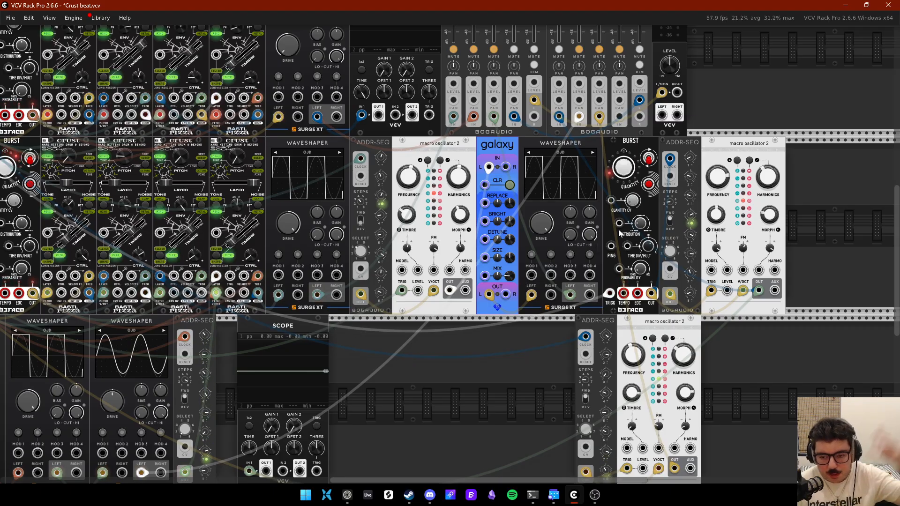
pyautogui.click(650, 185)
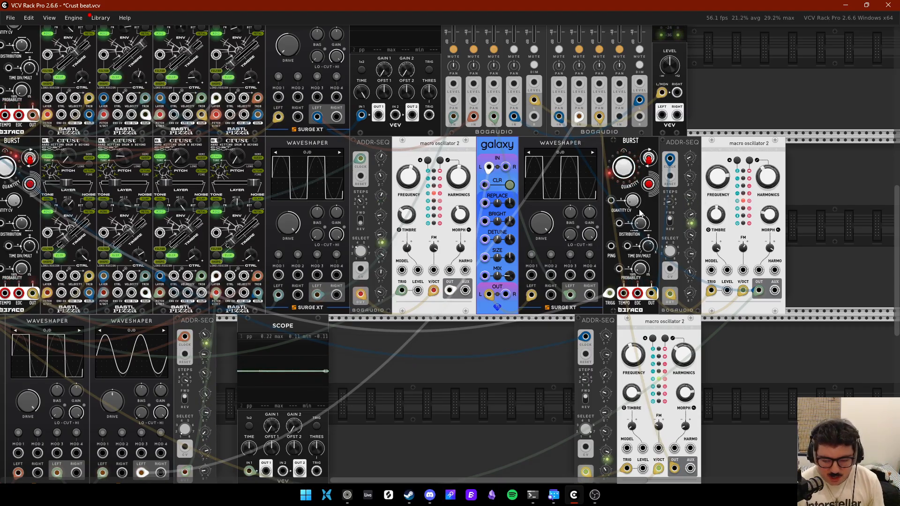
pyautogui.click(649, 184)
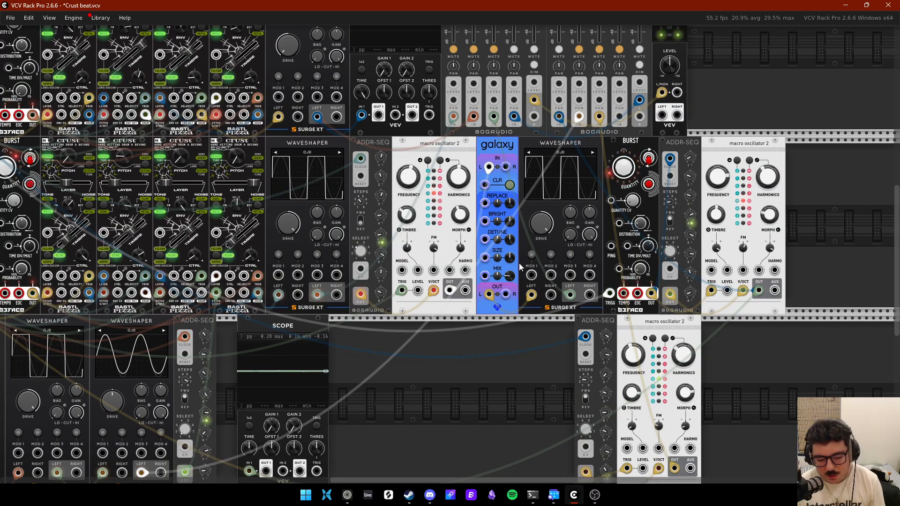
pyautogui.moveTo(348, 405); pyautogui.dragTo(386, 369)
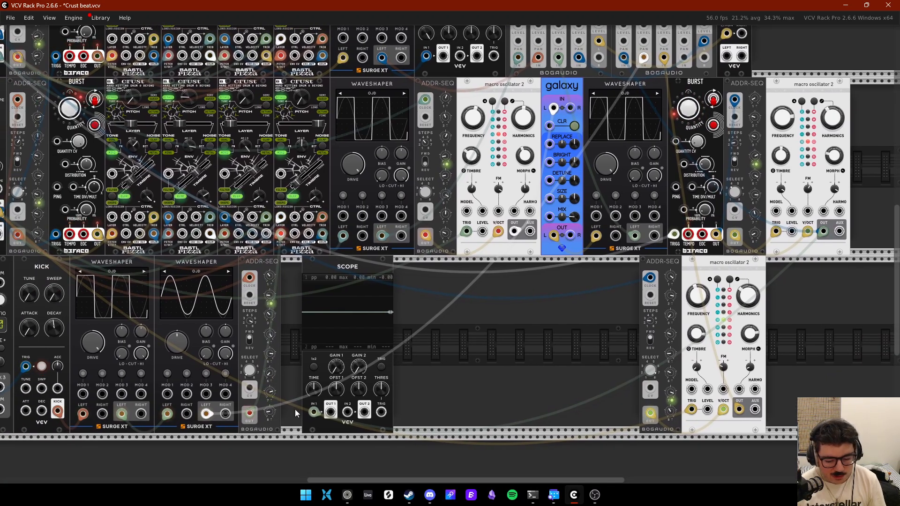
pyautogui.moveTo(823, 231)
pyautogui.mouseDown()
pyautogui.moveTo(813, 255)
pyautogui.moveTo(610, 201)
pyautogui.mouseUp()
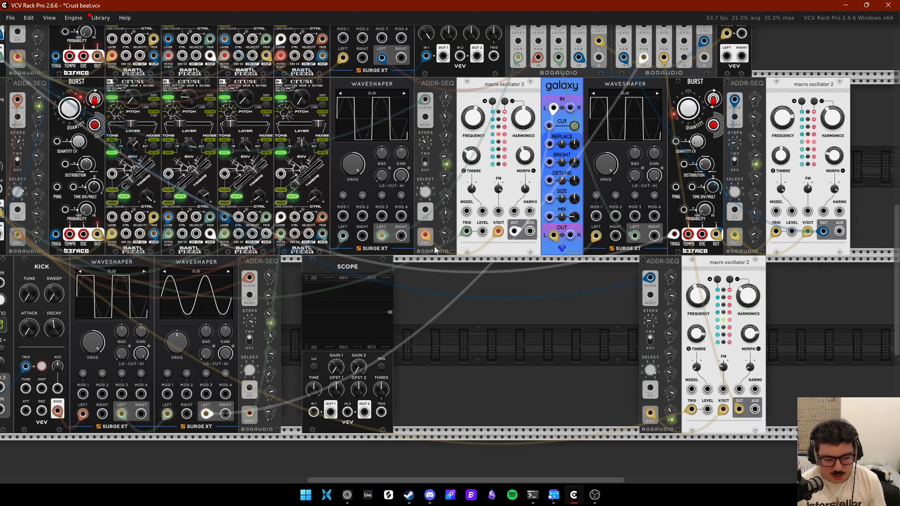
pyautogui.moveTo(206, 414)
pyautogui.mouseDown()
pyautogui.moveTo(302, 438)
pyautogui.moveTo(314, 412)
pyautogui.mouseUp()
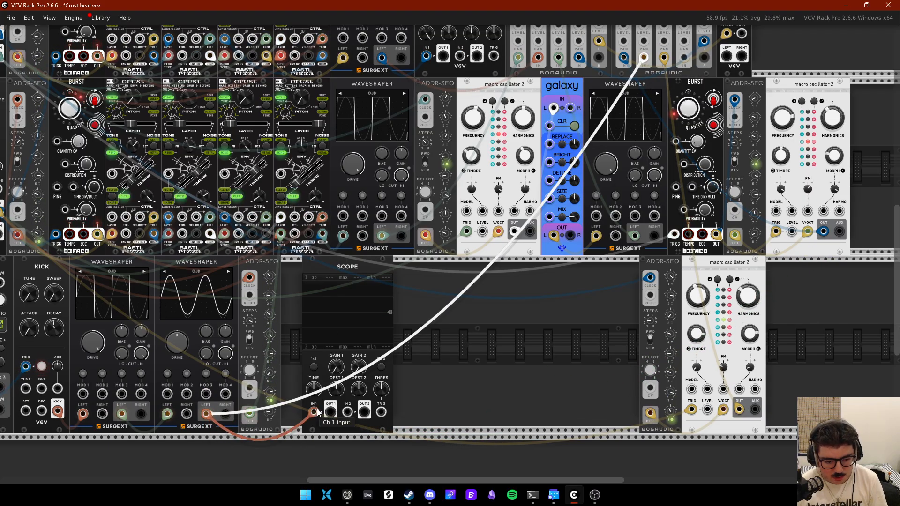
pyautogui.scroll(5, 547, 264)
pyautogui.hscroll(3, 547, 263)
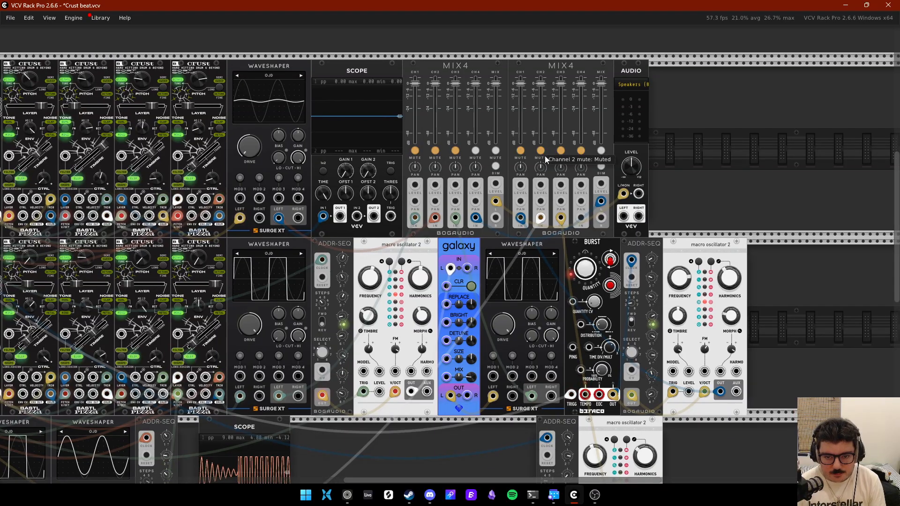
# Step: Try the second bottom-row Waveshaper's drive at 24 dB and about 7.22 dB, resetting it to 0 dB each time
pyautogui.scroll(-5, 530, 282)
pyautogui.hscroll(-7, 530, 283)
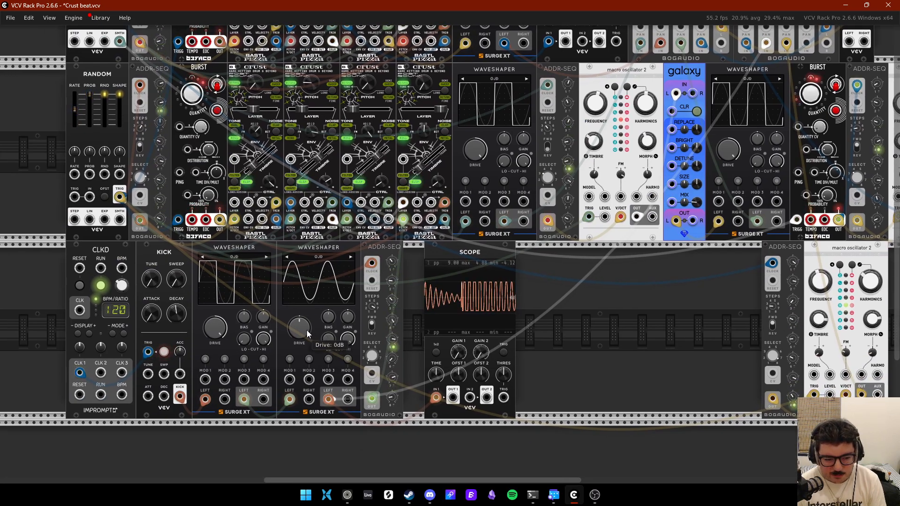
pyautogui.moveTo(299, 328); pyautogui.dragTo(299, 291)
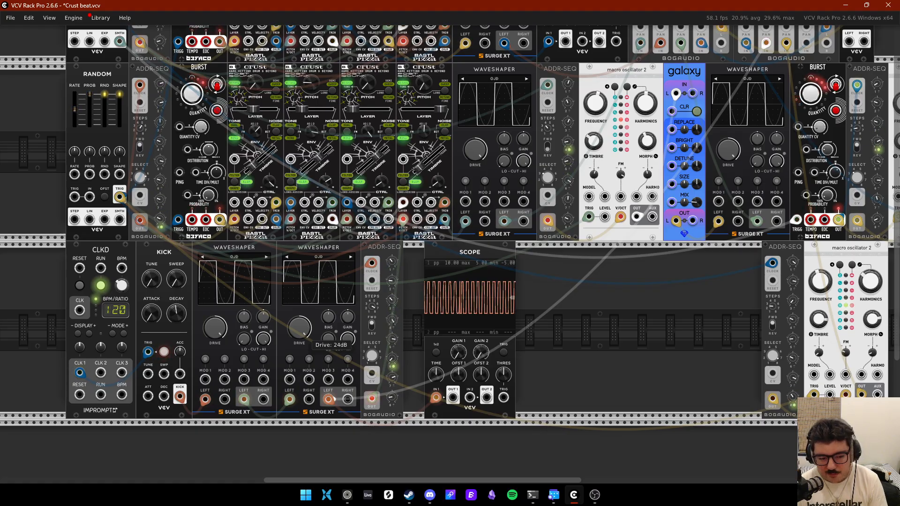
pyautogui.doubleClick(305, 333)
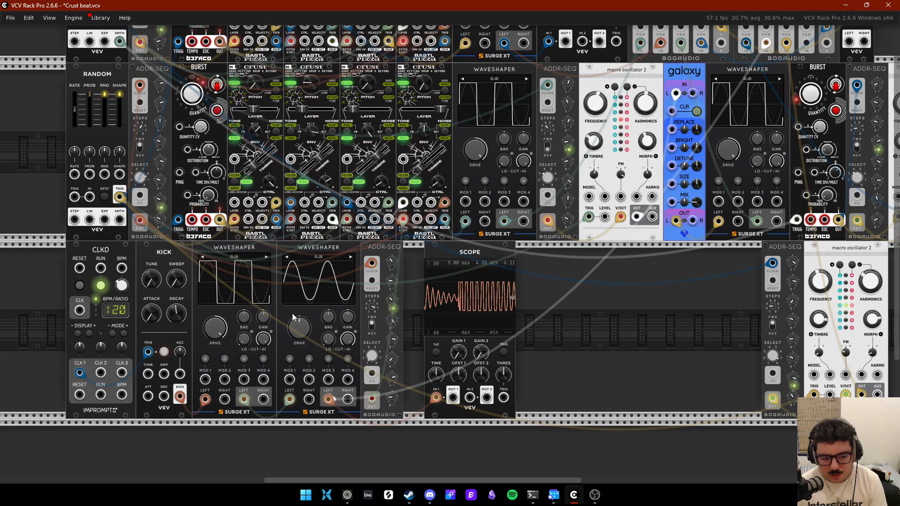
pyautogui.moveTo(294, 317)
pyautogui.mouseDown()
pyautogui.moveTo(294, 356)
pyautogui.moveTo(299, 310)
pyautogui.moveTo(299, 320)
pyautogui.mouseUp()
pyautogui.doubleClick(299, 332)
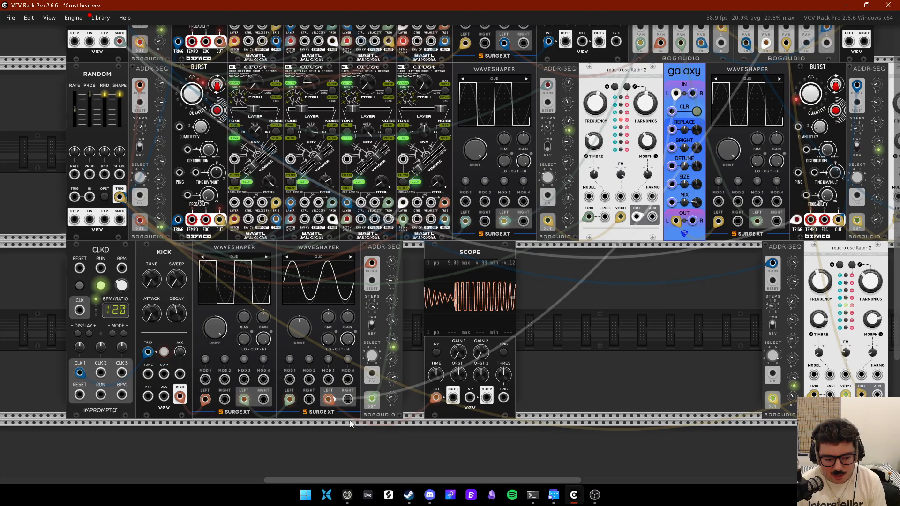
pyautogui.moveTo(328, 399); pyautogui.dragTo(244, 399)
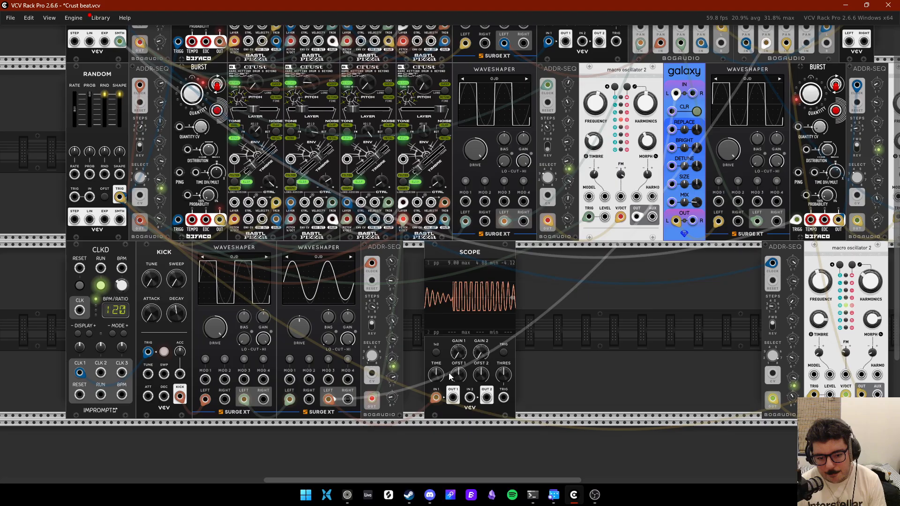
pyautogui.moveTo(299, 327); pyautogui.dragTo(299, 308)
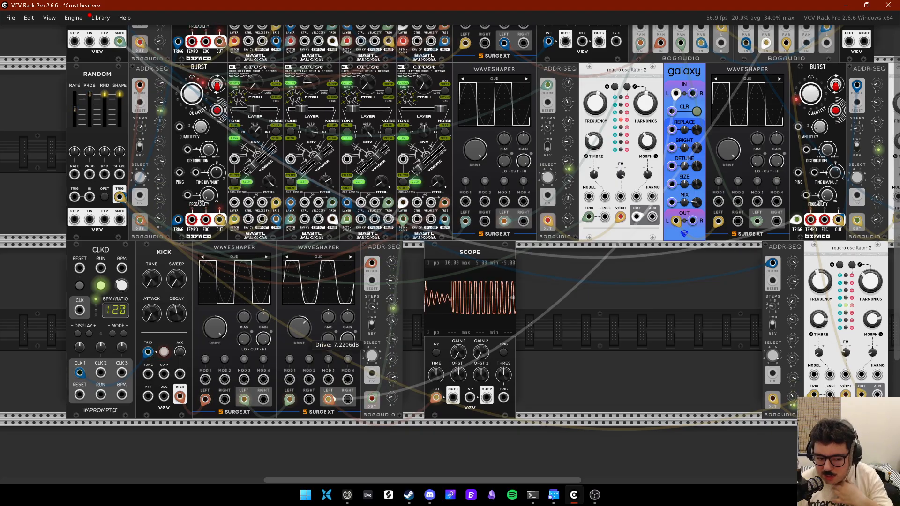
pyautogui.doubleClick(302, 328)
# Step: Mute channel 2 and unmute channel 3 on the second MIX4
pyautogui.moveTo(584, 303); pyautogui.dragTo(340, 447)
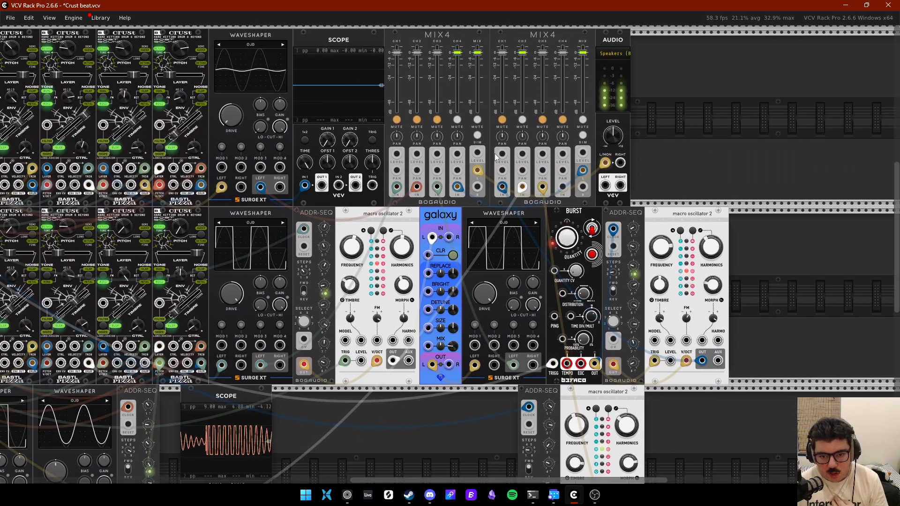
pyautogui.moveTo(301, 337); pyautogui.dragTo(771, 165)
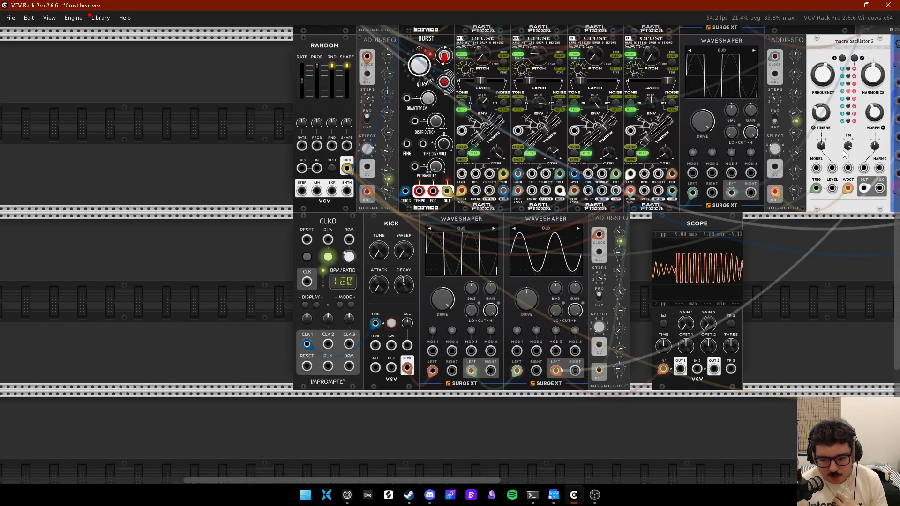
pyautogui.moveTo(844, 153); pyautogui.dragTo(396, 381)
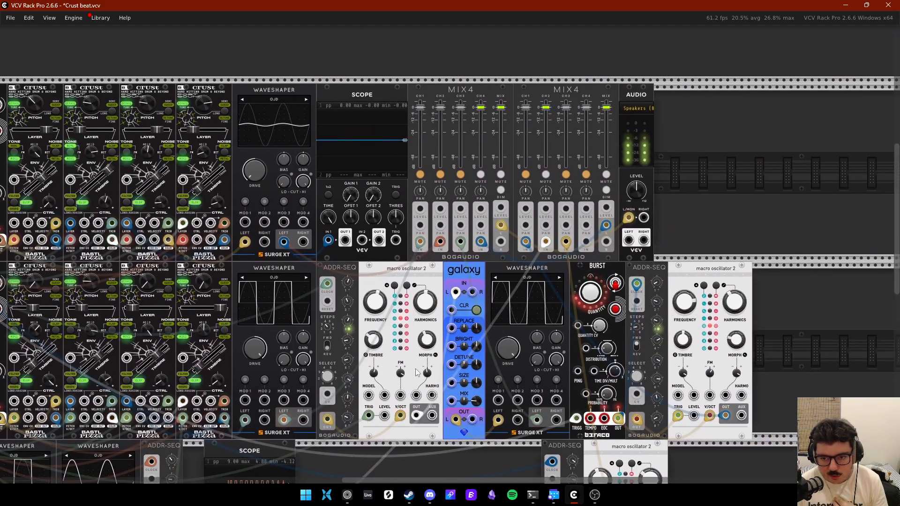
pyautogui.click(546, 175)
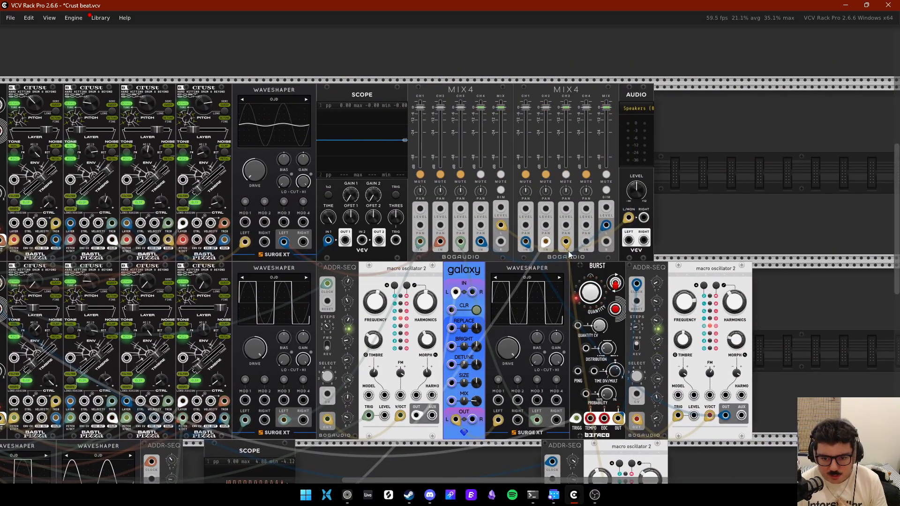
pyautogui.moveTo(567, 242); pyautogui.dragTo(630, 72)
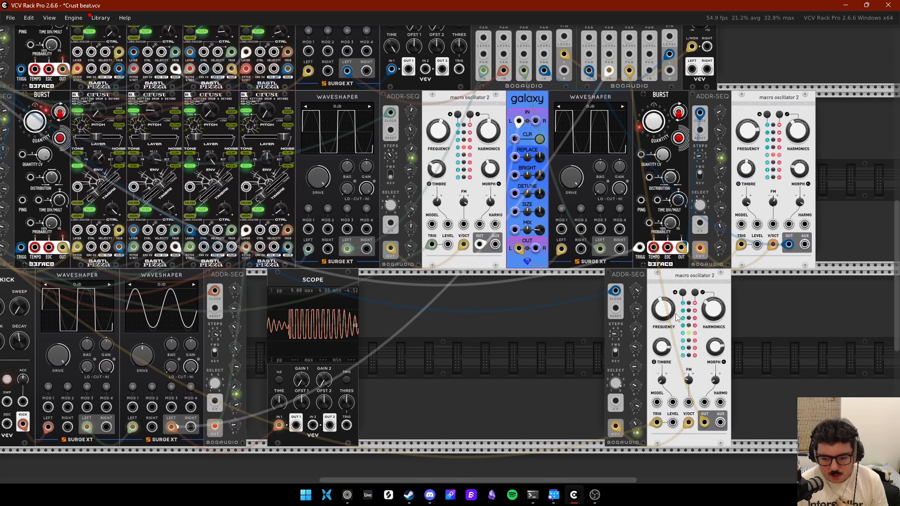
pyautogui.moveTo(279, 425); pyautogui.dragTo(276, 442)
pyautogui.moveTo(279, 426); pyautogui.dragTo(705, 424)
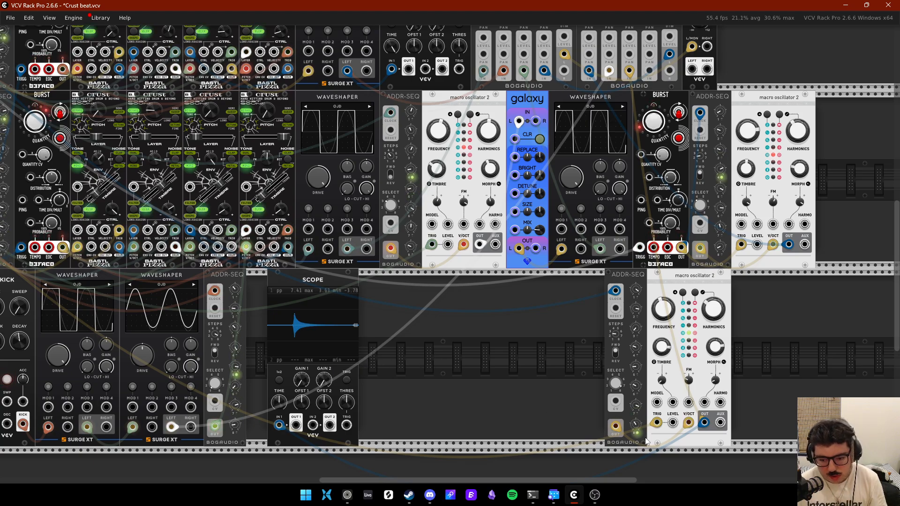
# Step: Delete the Scope from the bottom row
pyautogui.moveTo(637, 429)
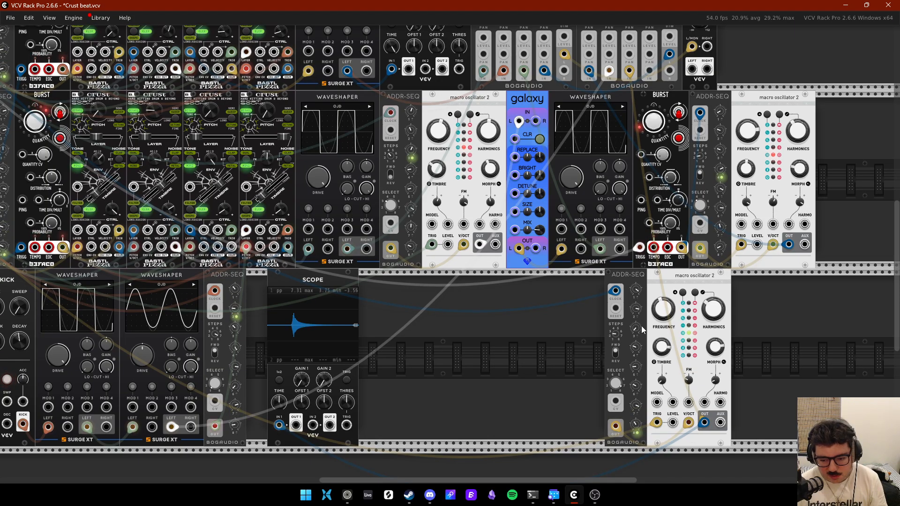
pyautogui.moveTo(459, 422); pyautogui.dragTo(330, 430)
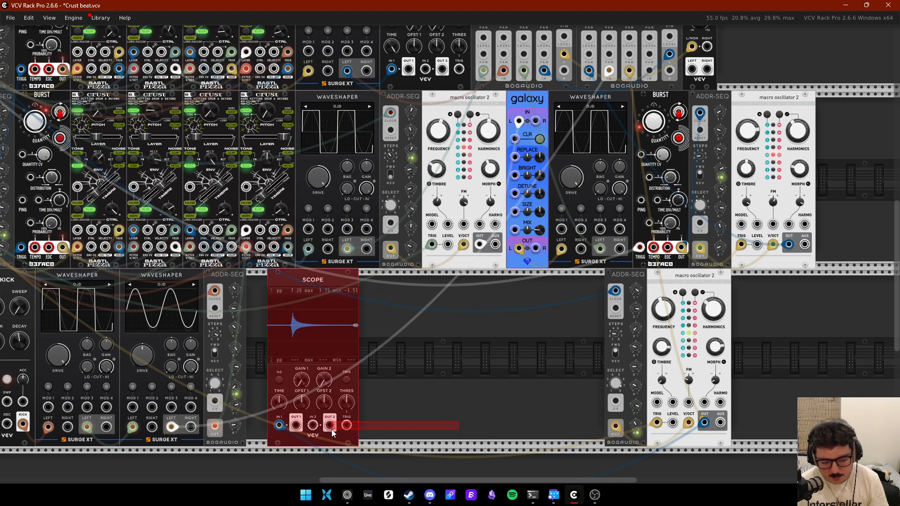
pyautogui.press('Delete')
# Step: Unmute every muted channel on both MIX4 modules so all voices play together
pyautogui.moveTo(678, 336); pyautogui.dragTo(659, 439)
pyautogui.moveTo(669, 109); pyautogui.dragTo(644, 218)
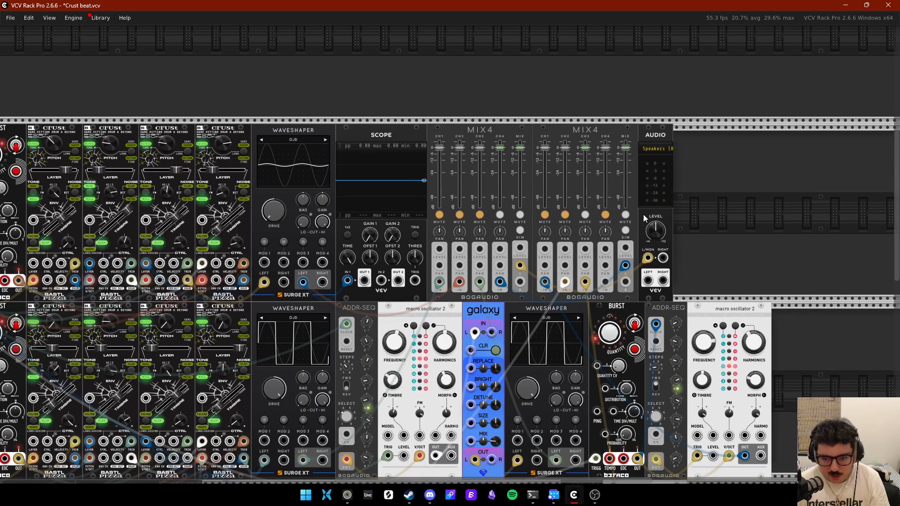
pyautogui.click(566, 215)
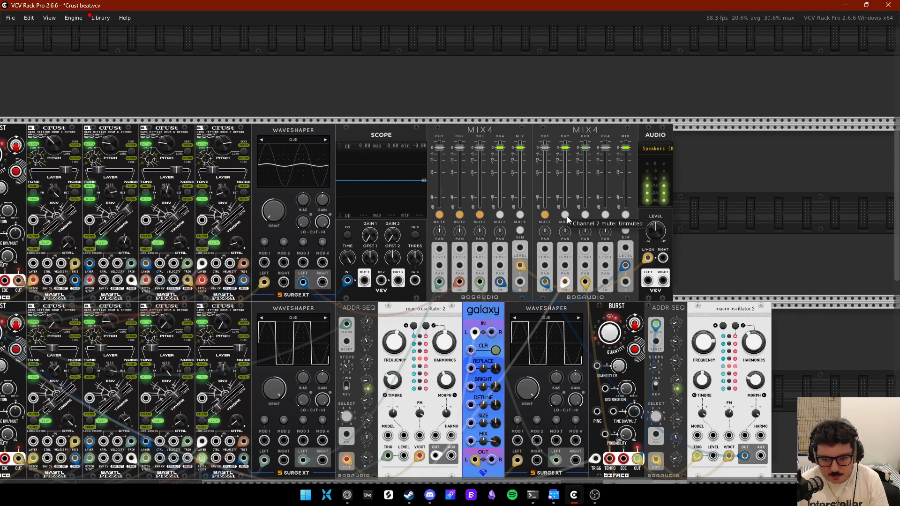
pyautogui.click(546, 215)
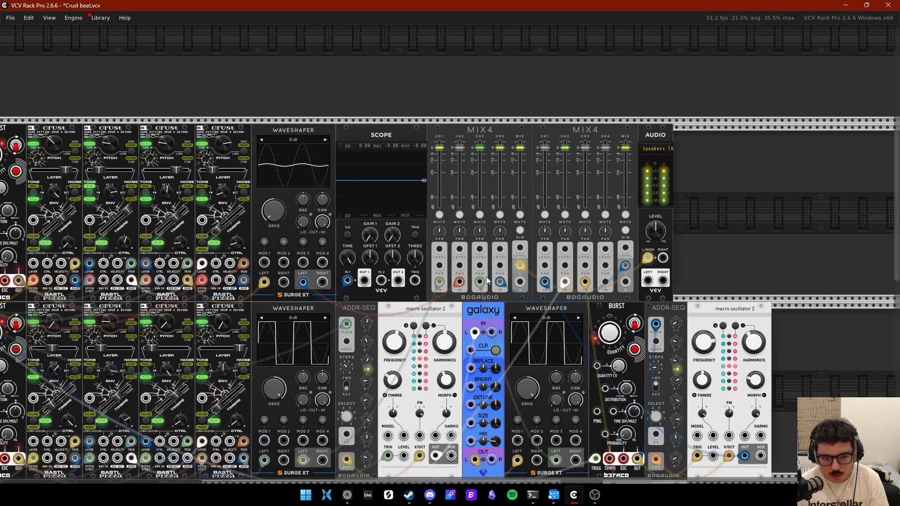
# Step: Mute channels 3, 1 and 2 on the second MIX4, one at a time
pyautogui.scroll(-3, 554, 246)
pyautogui.moveTo(527, 426); pyautogui.dragTo(558, 366)
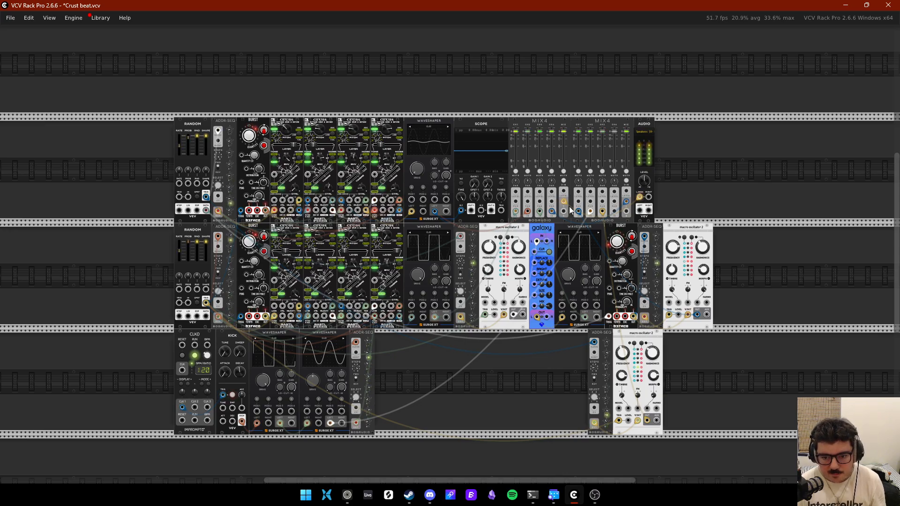
pyautogui.click(603, 171)
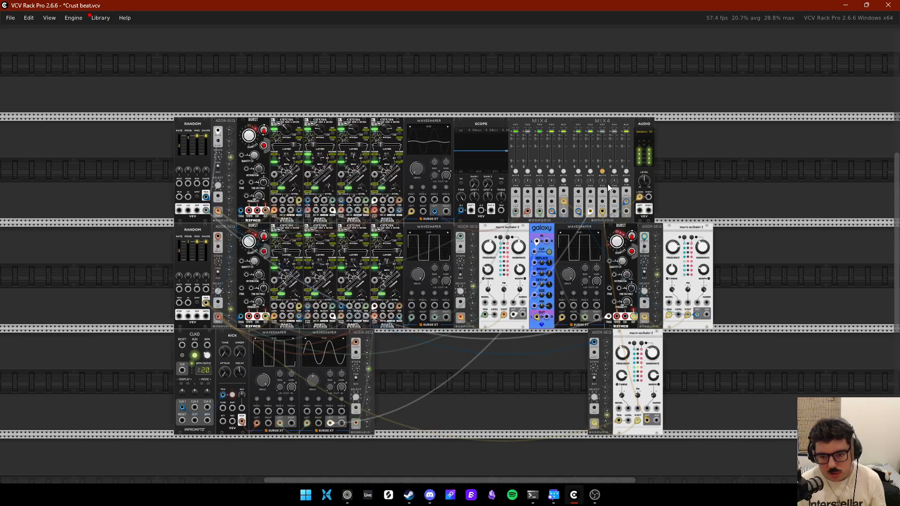
pyautogui.click(578, 170)
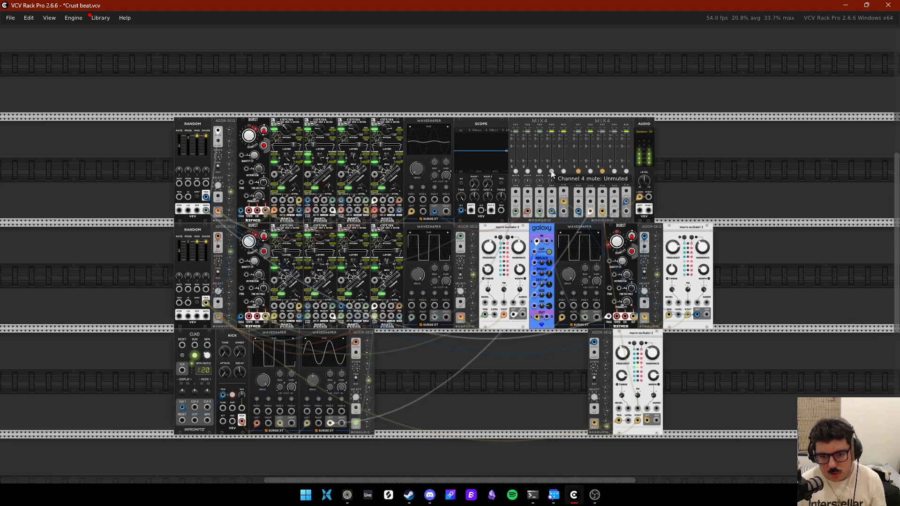
pyautogui.click(590, 171)
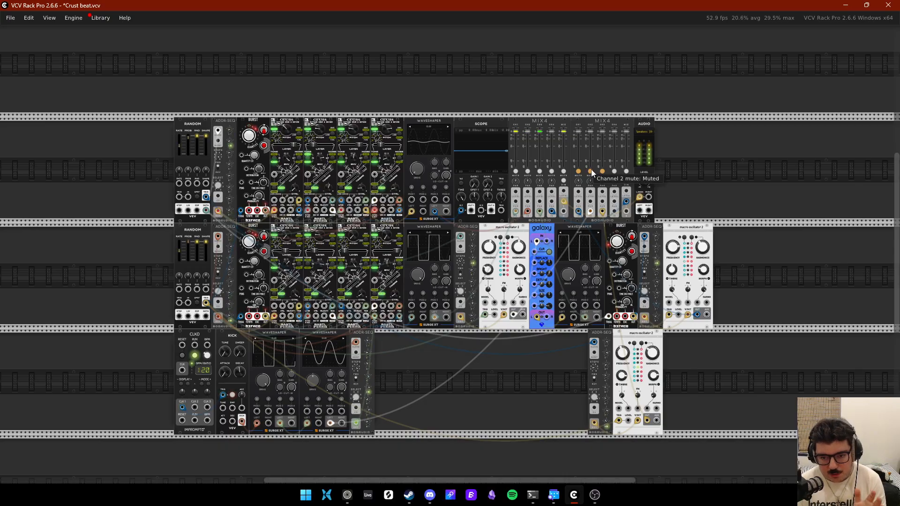
# Step: Mute all four channels on the first MIX4, briefly unmuting the second MIX4's channel 1 before muting it again
pyautogui.click(540, 171)
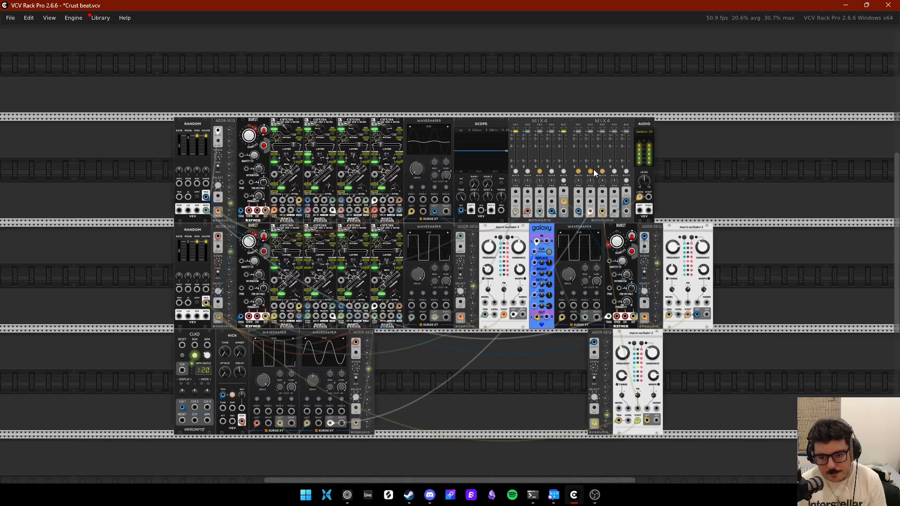
pyautogui.click(581, 169)
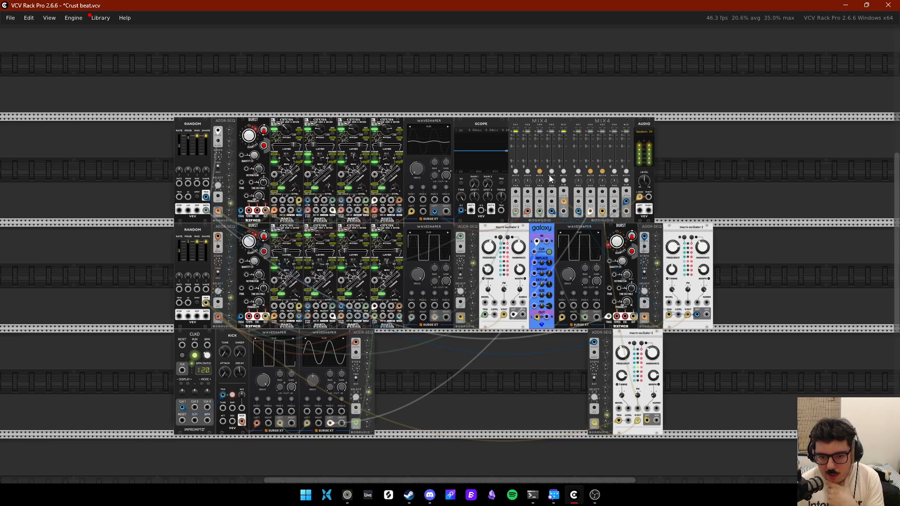
pyautogui.click(528, 172)
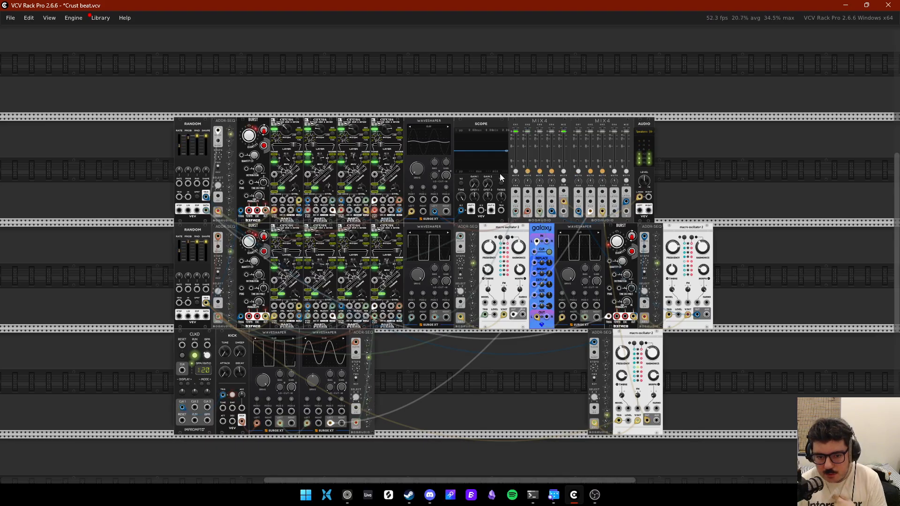
pyautogui.click(516, 172)
pyautogui.click(579, 172)
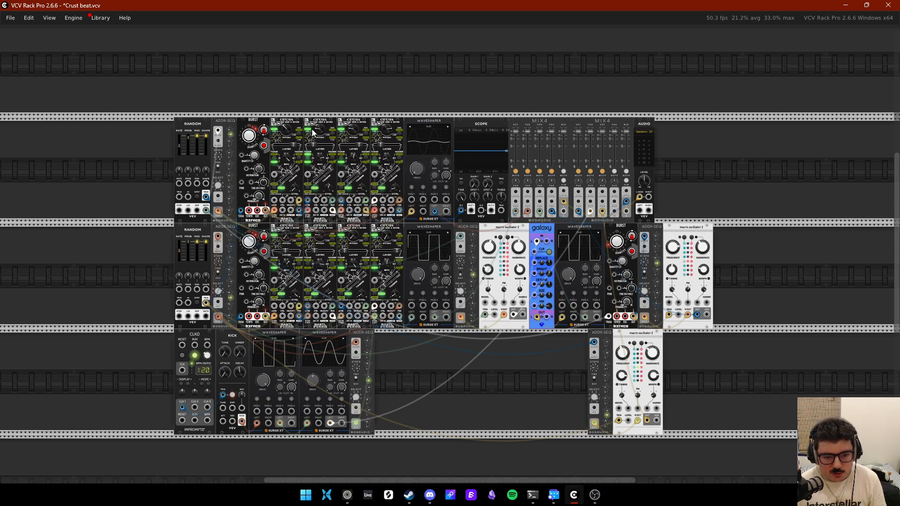
# Step: Save the patch
pyautogui.scroll(3, 311, 129)
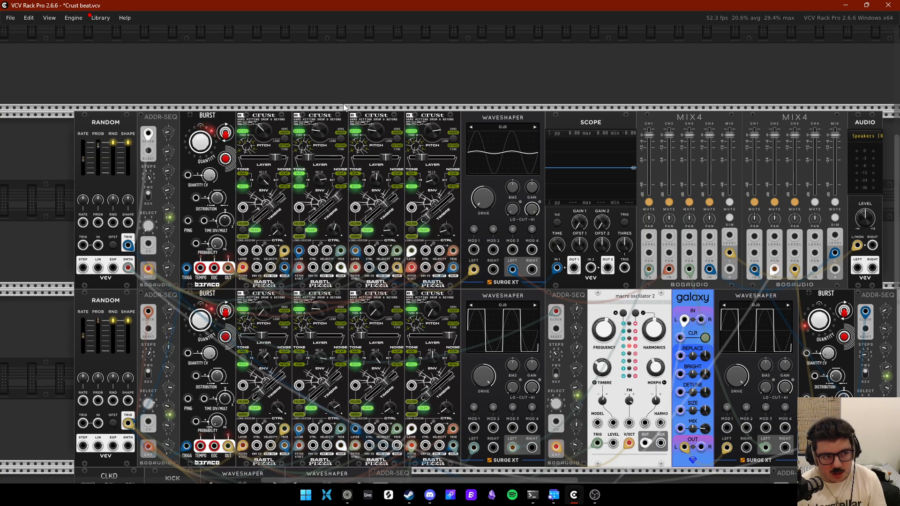
pyautogui.hotkey('ctrl', 's')
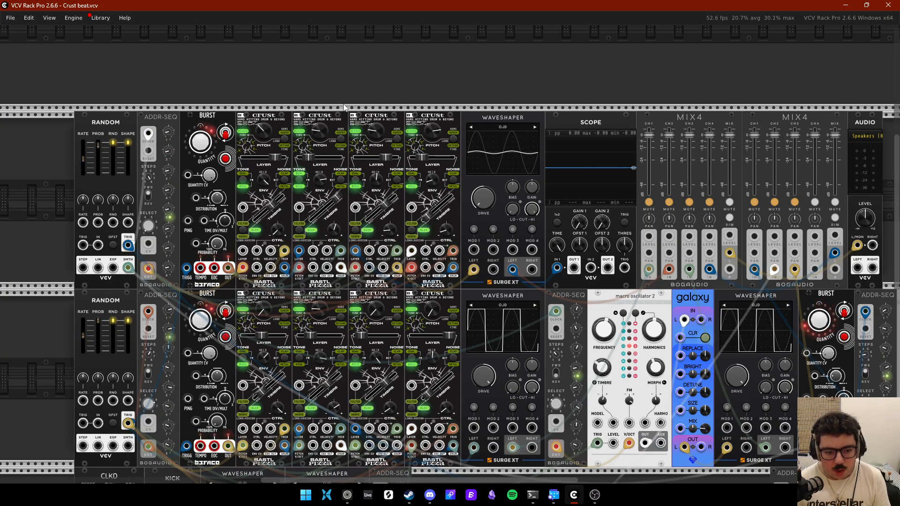
# Step: Search the module library for "ramp" and add a Rampage to the bottom row beyond the macro oscillator 2
pyautogui.scroll(3, 401, 279)
pyautogui.scroll(2, 401, 279)
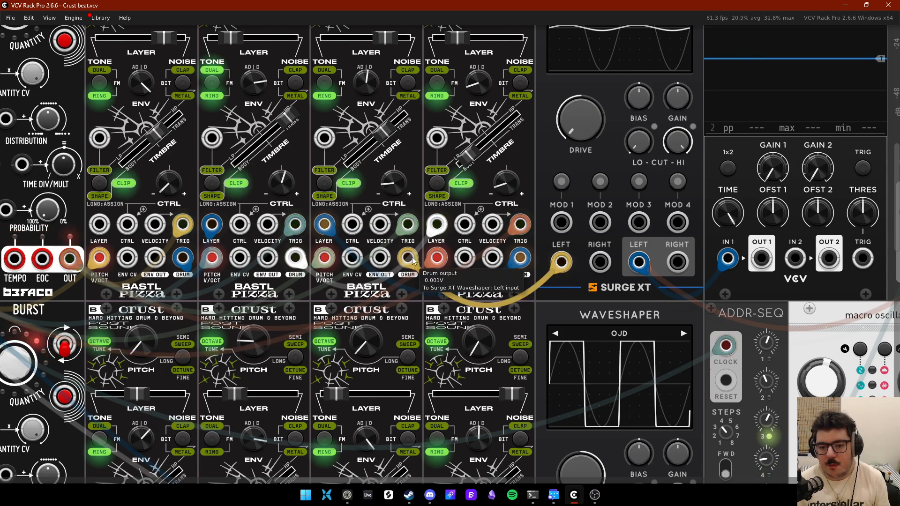
pyautogui.scroll(-6, 413, 262)
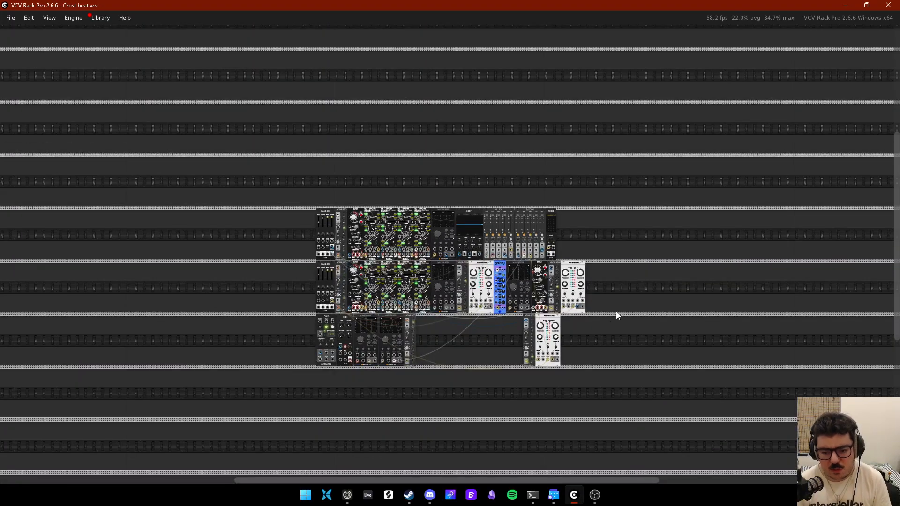
pyautogui.scroll(2, 628, 359)
pyautogui.doubleClick(628, 355)
pyautogui.write('ramp')
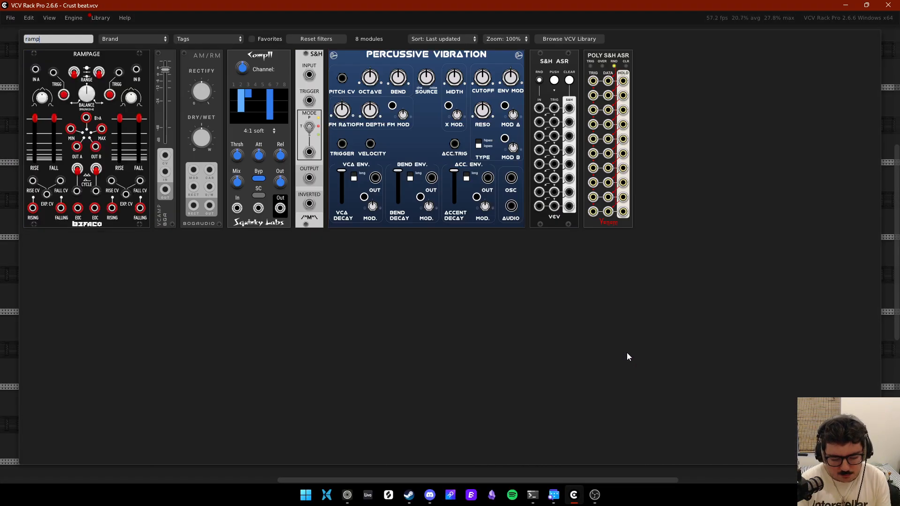
pyautogui.click(112, 161)
pyautogui.moveTo(120, 160); pyautogui.dragTo(599, 385)
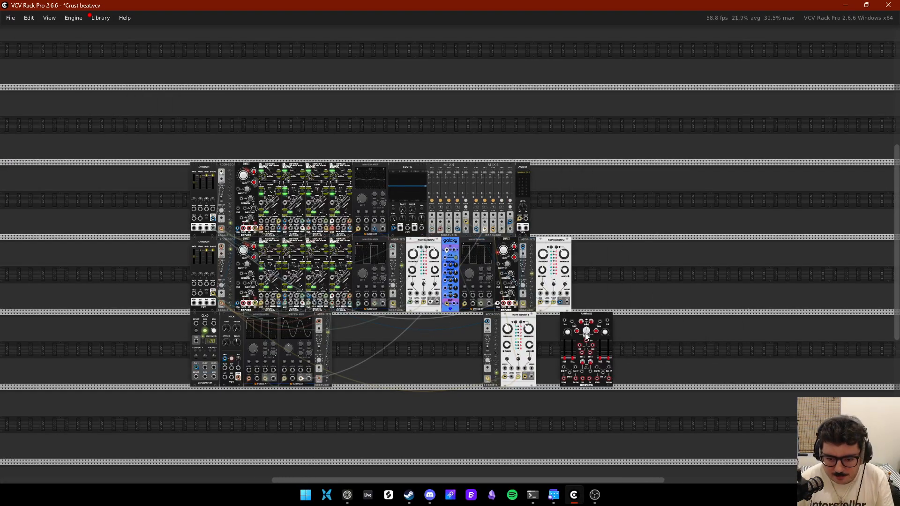
# Step: Patch Rampage's first EOC output to its channel 1 trigger input, and trigger the channel manually with Rise at maximum
pyautogui.scroll(5, 598, 385)
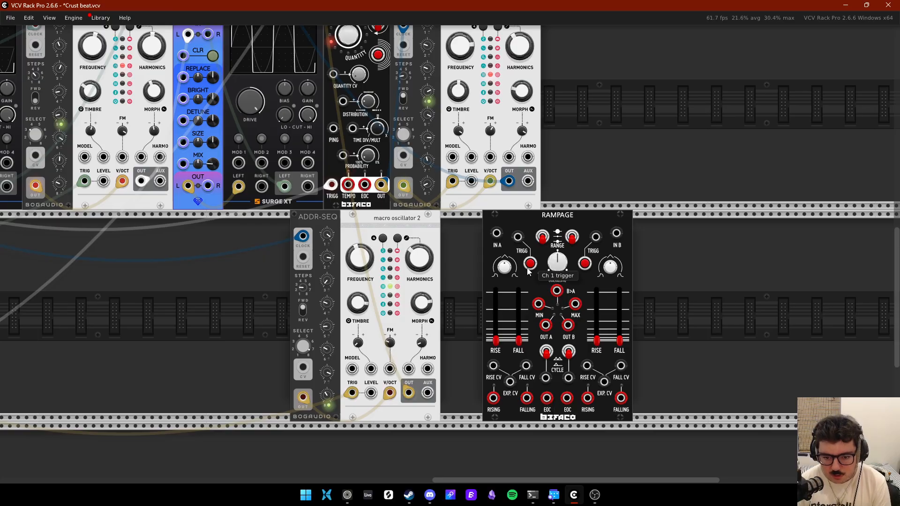
pyautogui.moveTo(546, 398); pyautogui.dragTo(518, 240)
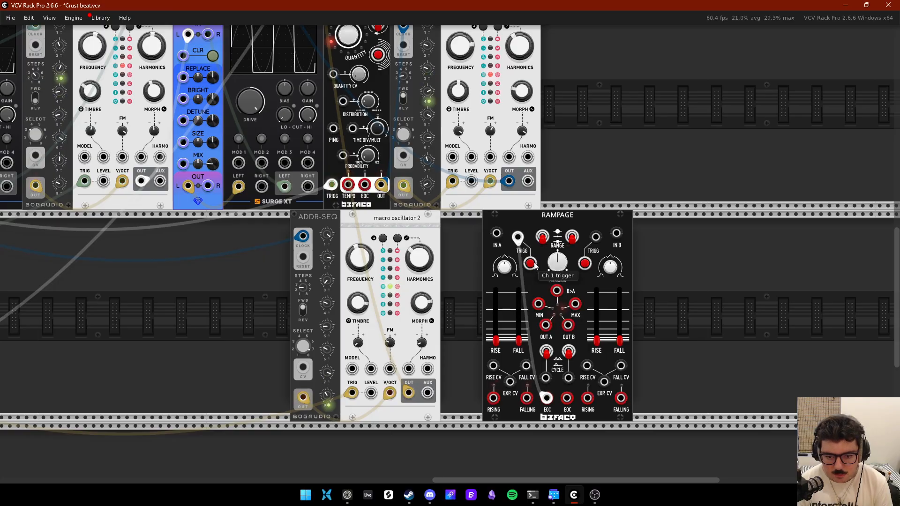
pyautogui.click(533, 265)
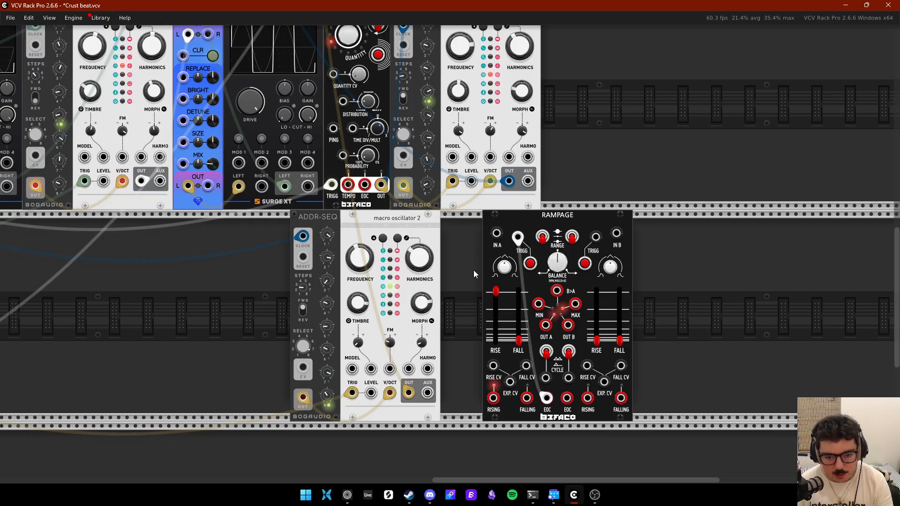
# Step: Delete the Rampage module and save the patch
pyautogui.moveTo(471, 273); pyautogui.dragTo(590, 268)
pyautogui.press('Delete')
pyautogui.moveTo(206, 103); pyautogui.dragTo(497, 314)
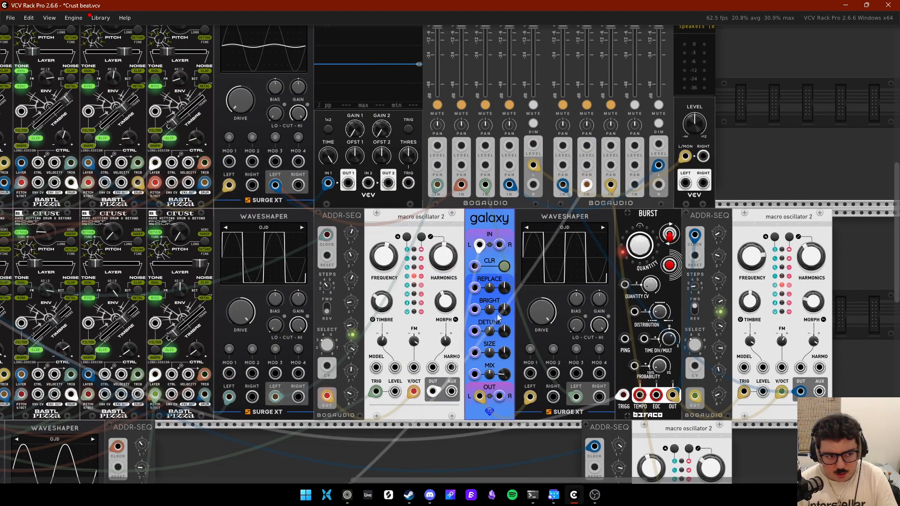
pyautogui.moveTo(266, 123); pyautogui.dragTo(679, 288)
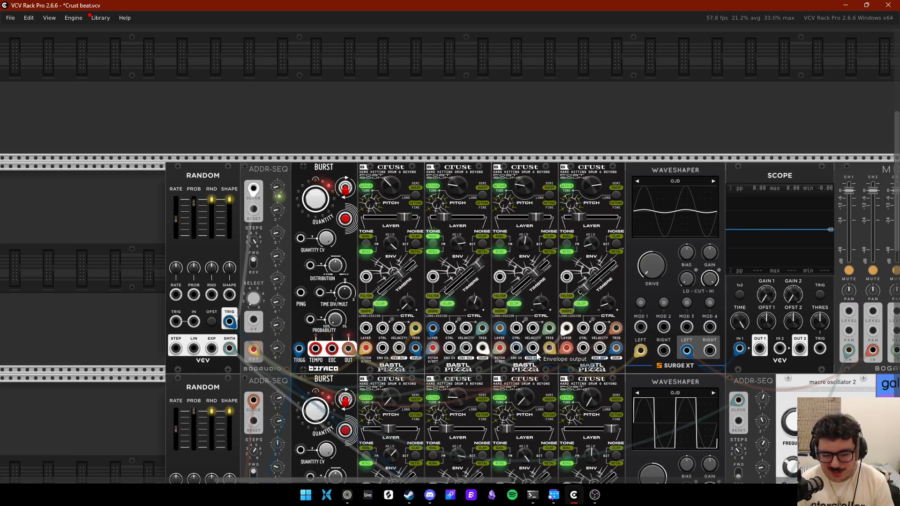
pyautogui.hotkey('ctrl', 's')
# Step: Duplicate the first top-row Crust without its cables into the empty row above, and save the patch
pyautogui.scroll(1, 466, 69)
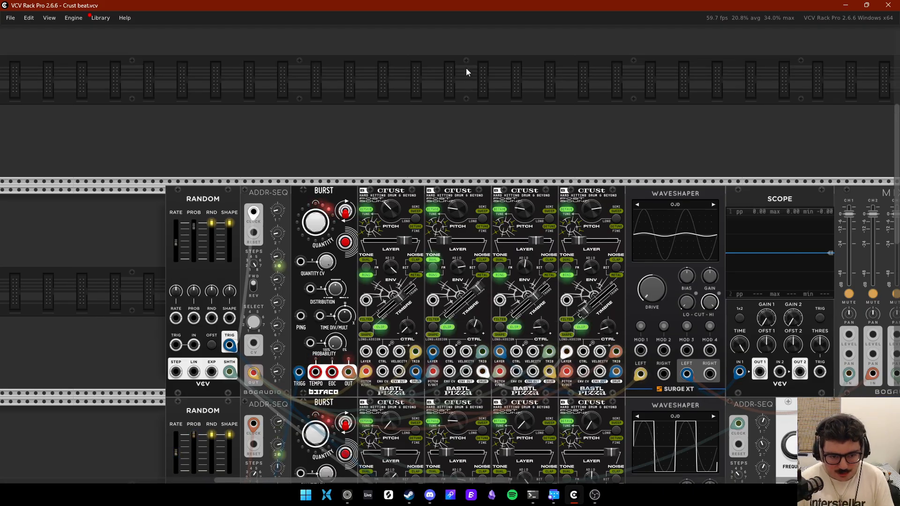
pyautogui.scroll(1, 466, 69)
pyautogui.moveTo(412, 144); pyautogui.dragTo(378, 218)
pyautogui.hotkey('ctrl', 'd')
pyautogui.moveTo(464, 117); pyautogui.dragTo(502, 269)
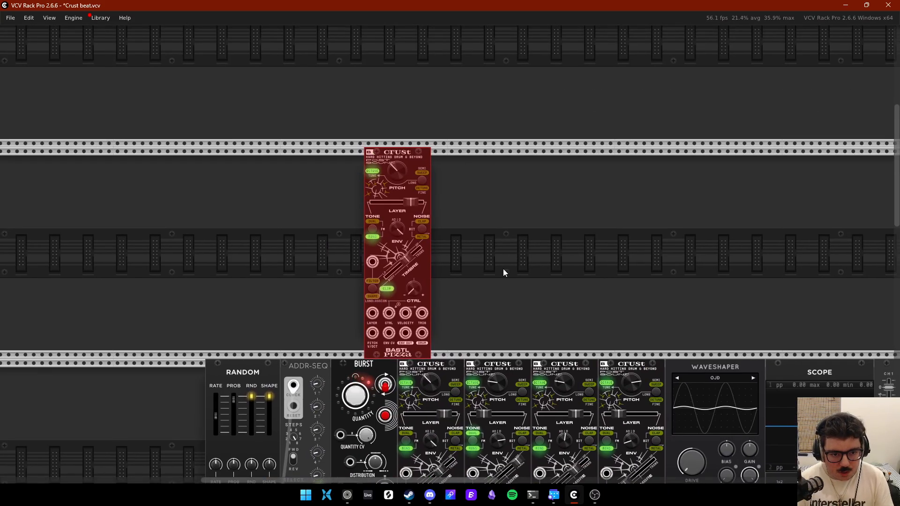
pyautogui.hotkey('ctrl', 's')
pyautogui.write('en')
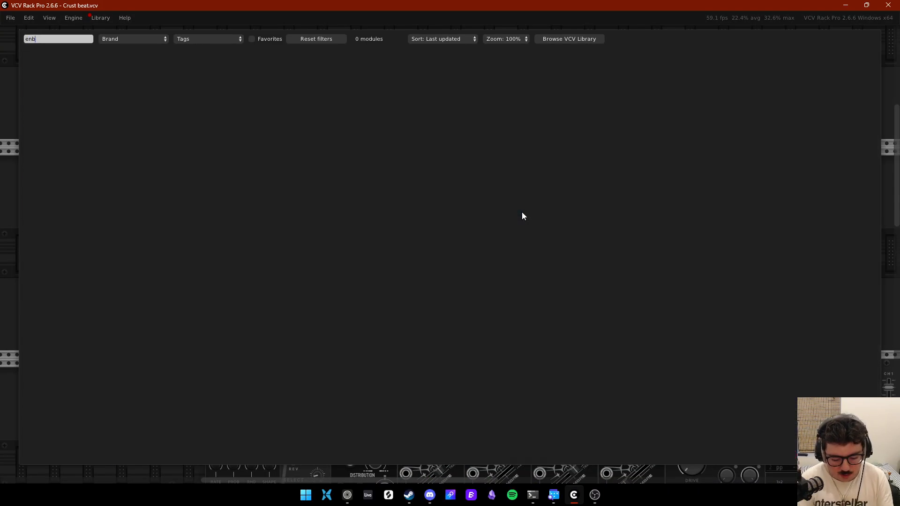
pyautogui.write('vo')
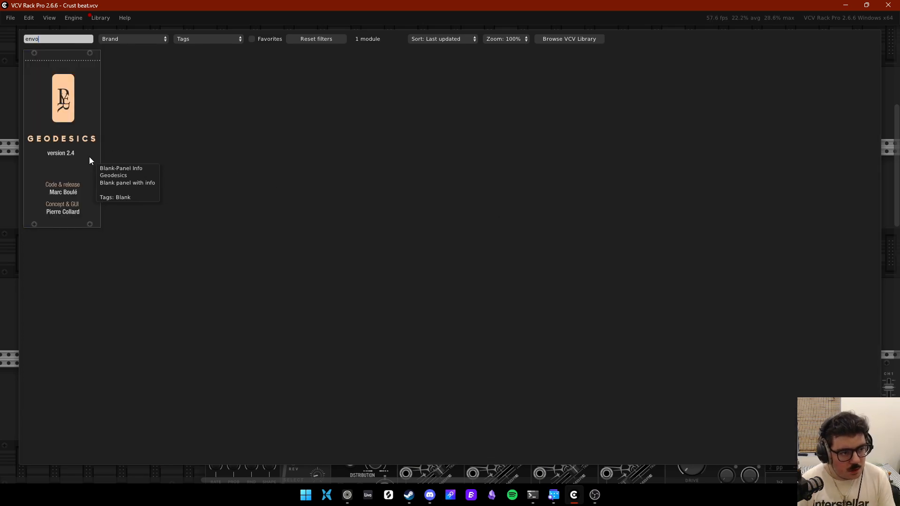
pyautogui.press('BackSpace')
pyautogui.write('a')
pyautogui.press('BackSpace')
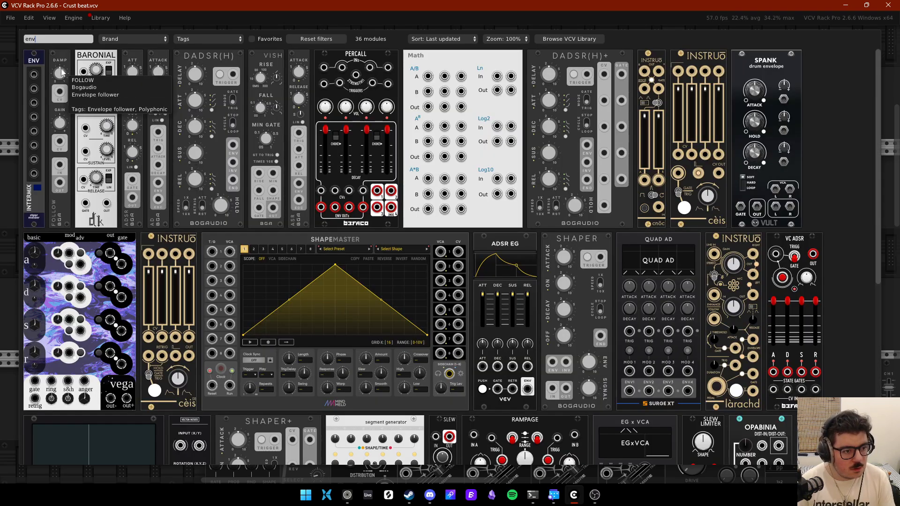
pyautogui.press('BackSpace')
pyautogui.press('BackSpace')
pyautogui.press('BackSpace')
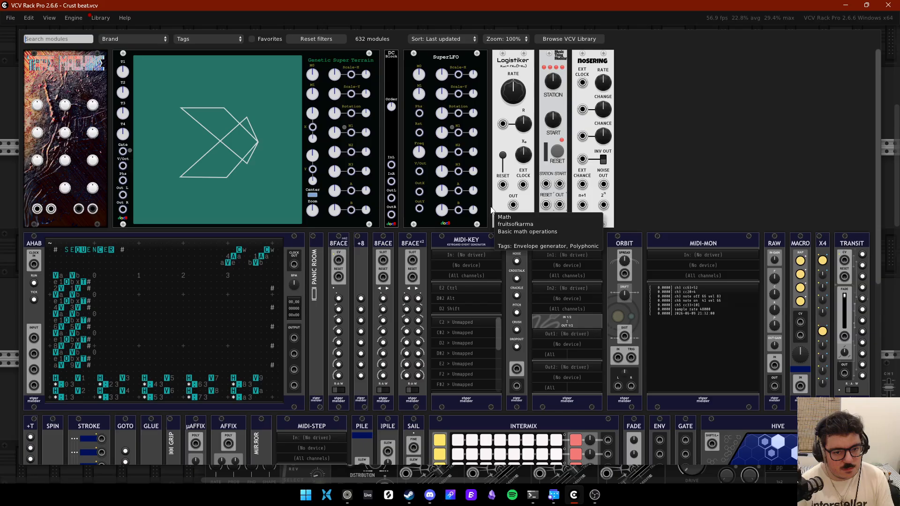
pyautogui.press('Escape')
pyautogui.click(471, 301)
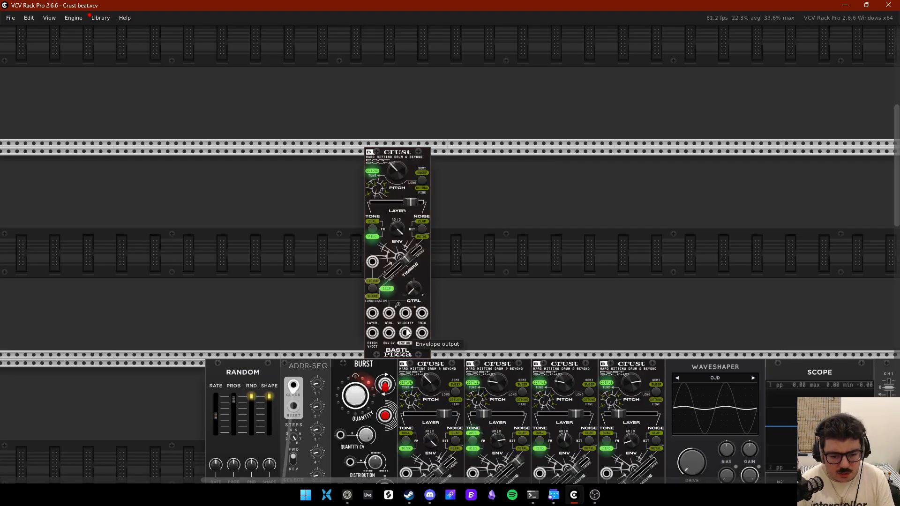
# Step: Add a VCV Scope beside the duplicated Crust and feed its channel 1 from the Crust's envelope output
pyautogui.press('Return')
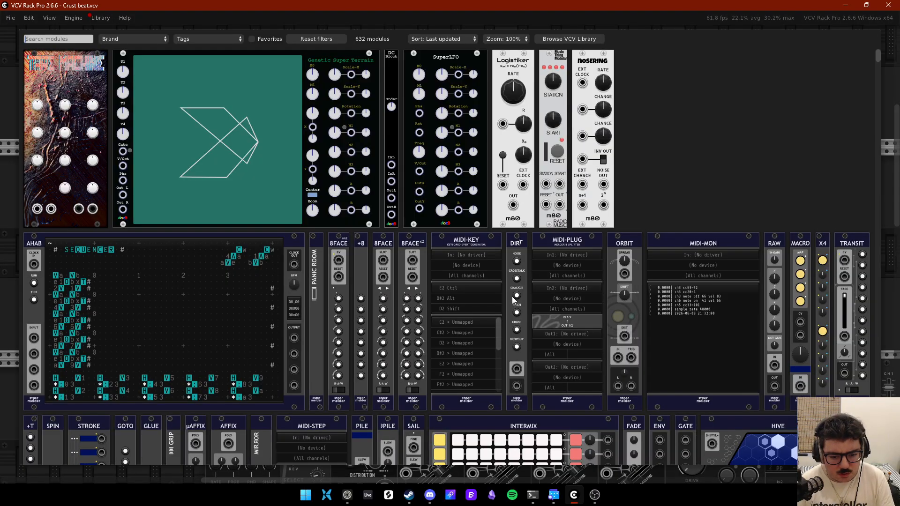
pyautogui.write('scope')
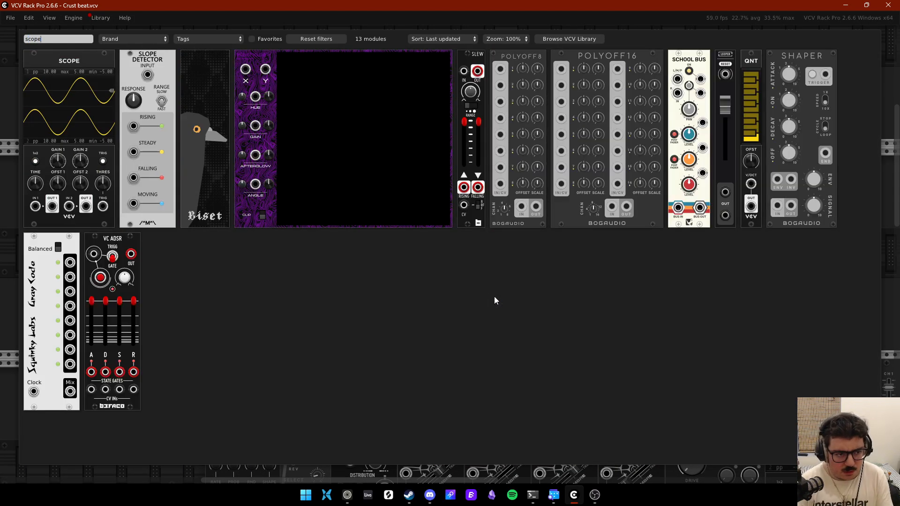
pyautogui.moveTo(35, 183); pyautogui.dragTo(447, 305)
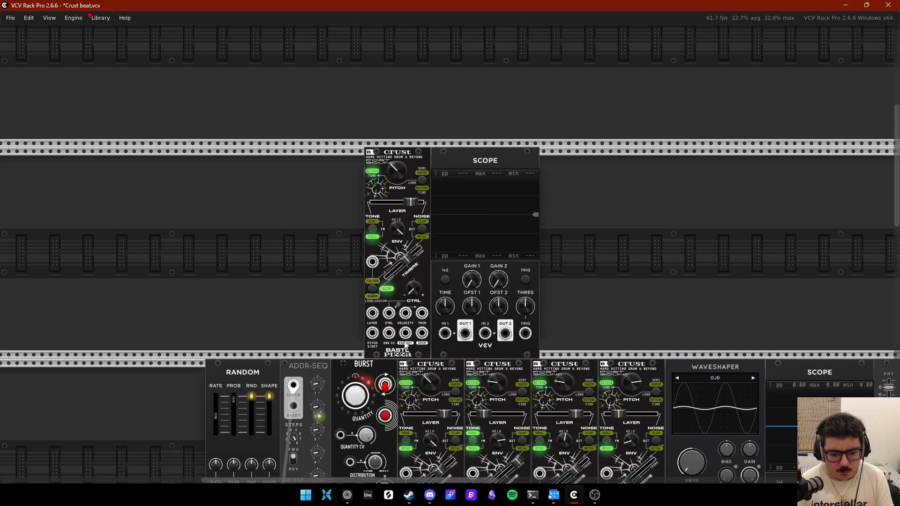
pyautogui.moveTo(406, 334); pyautogui.dragTo(445, 333)
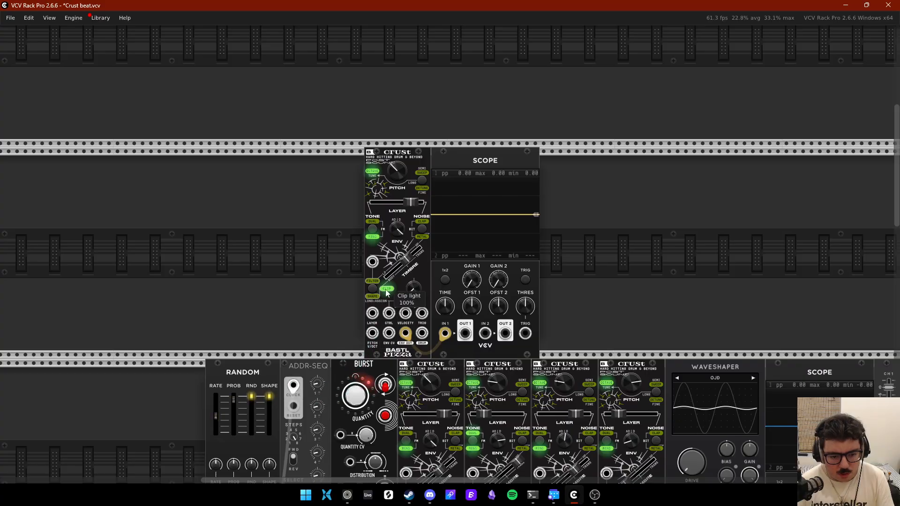
pyautogui.moveTo(421, 313); pyautogui.dragTo(266, 471)
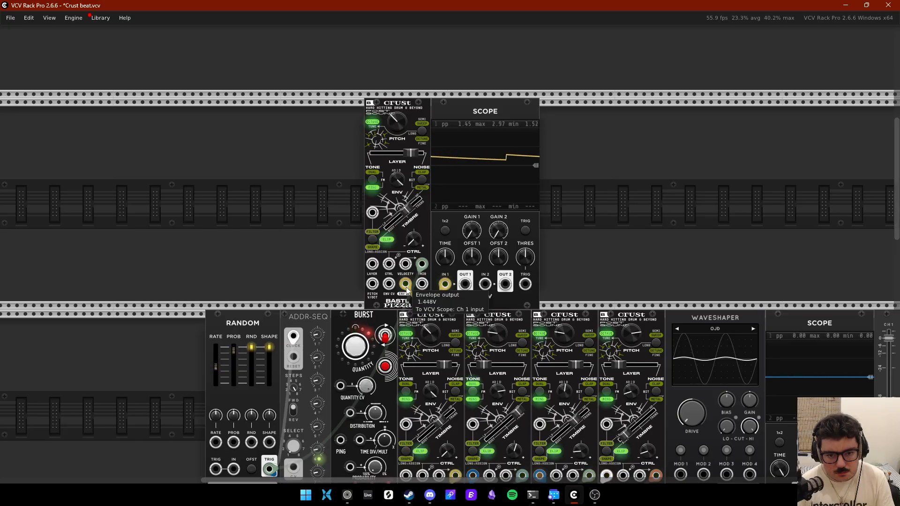
pyautogui.moveTo(406, 286); pyautogui.dragTo(424, 283)
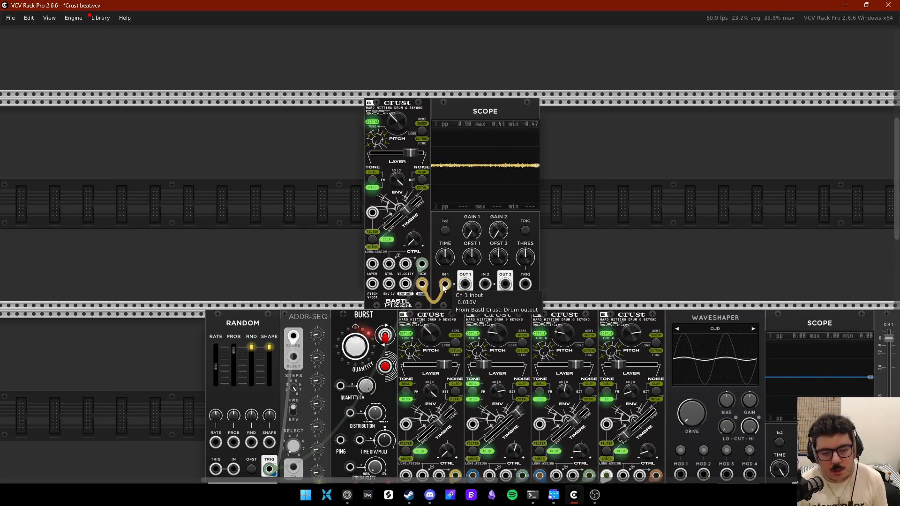
pyautogui.moveTo(445, 286); pyautogui.dragTo(404, 293)
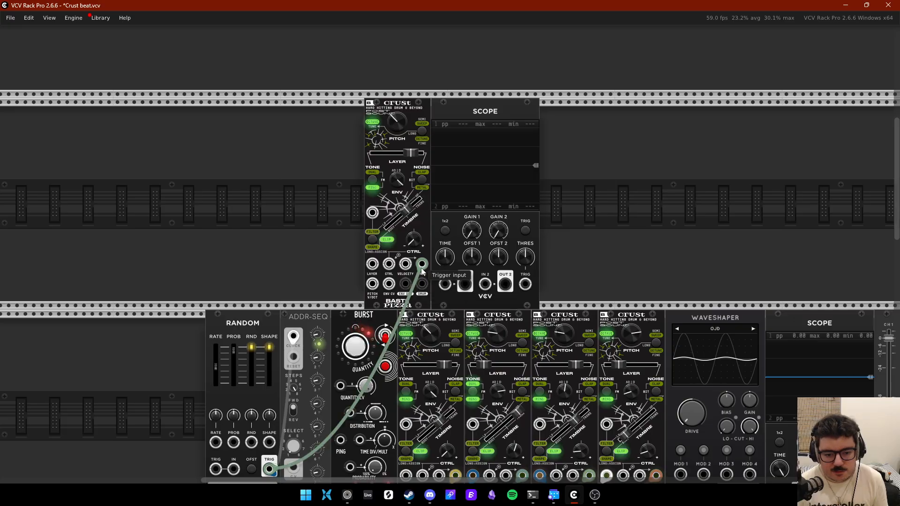
pyautogui.moveTo(573, 235); pyautogui.dragTo(394, 253)
pyautogui.press('Delete')
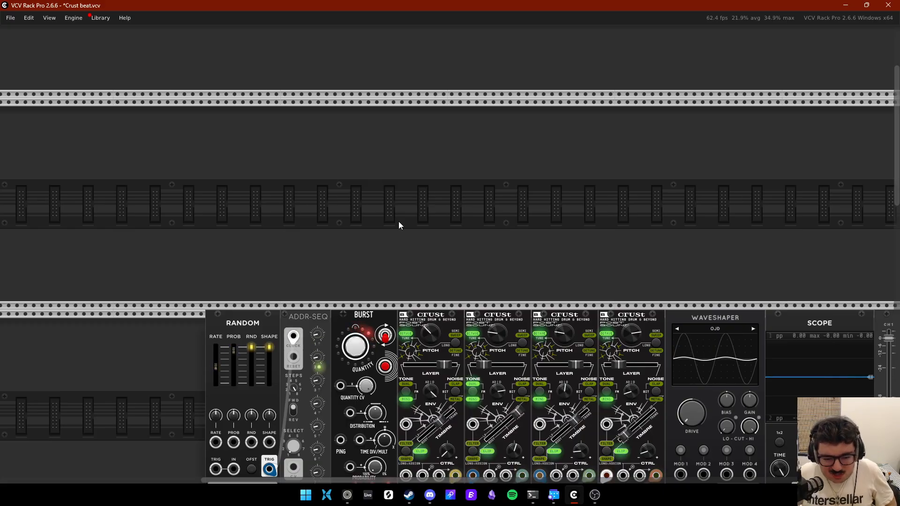
# Step: Highlight the four Crust modules in the patch's first row as a group, and clear the selection
pyautogui.moveTo(421, 278); pyautogui.dragTo(622, 317)
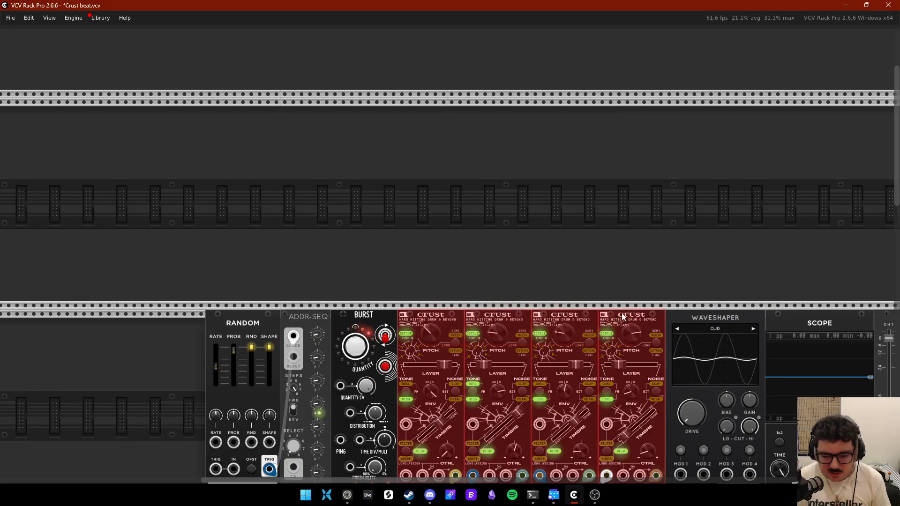
pyautogui.scroll(-2, 577, 243)
pyautogui.click(473, 147)
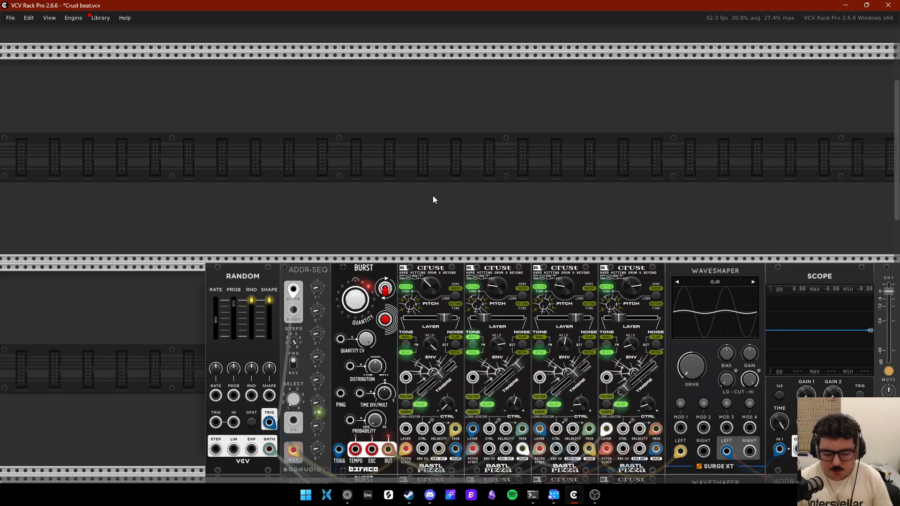
# Step: Review the complete three-row patch, and switch to OBS
pyautogui.scroll(-5, 432, 196)
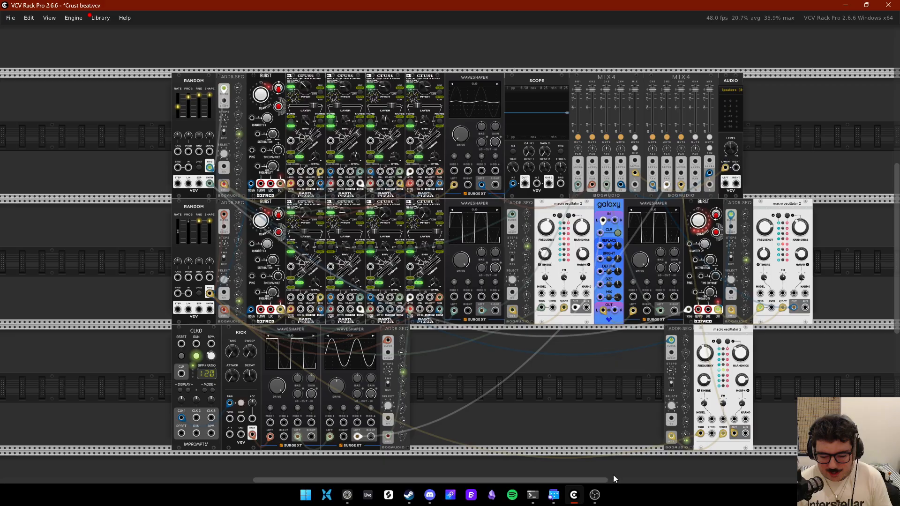
pyautogui.click(595, 495)
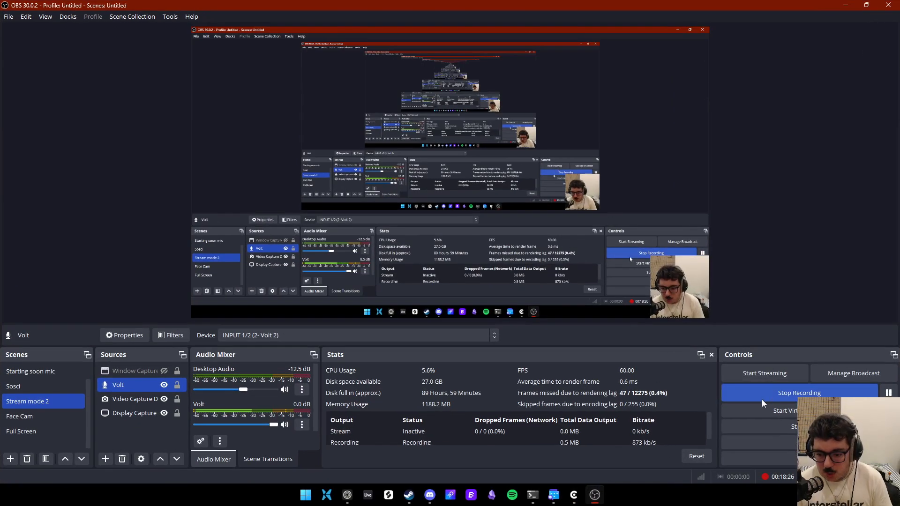